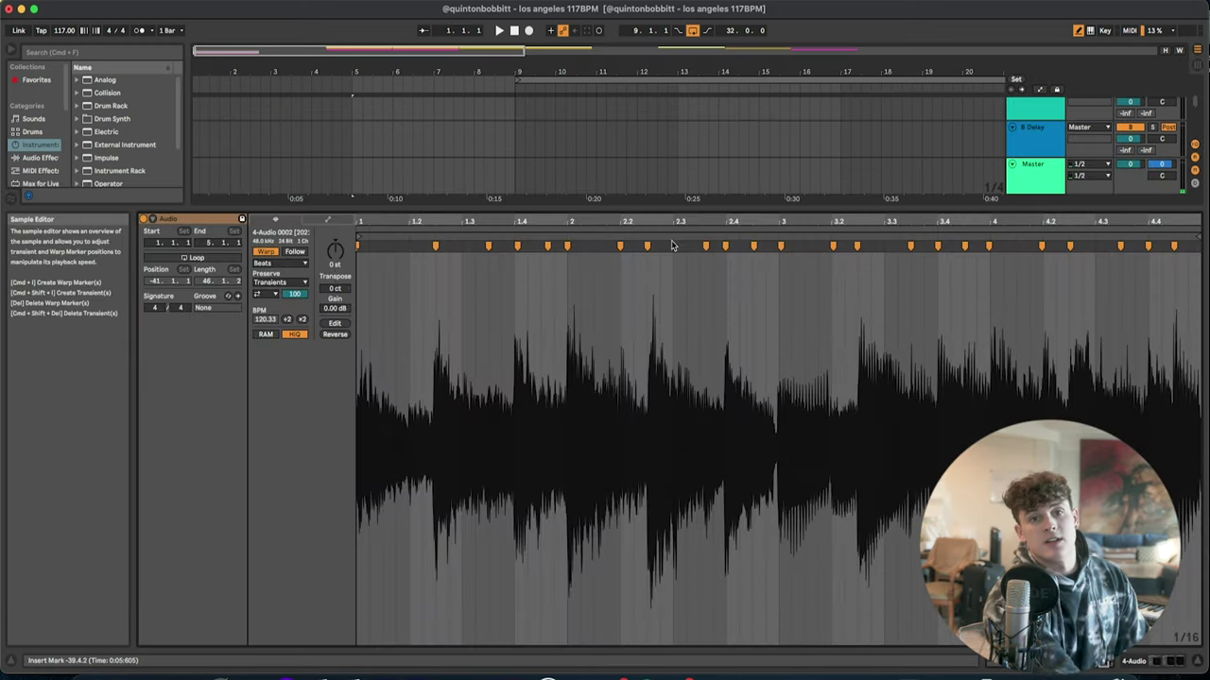
Adjust the guitar loop's warp marker at beat 2.4, then bring up the Guitar Rig 6 window
click(726, 248)
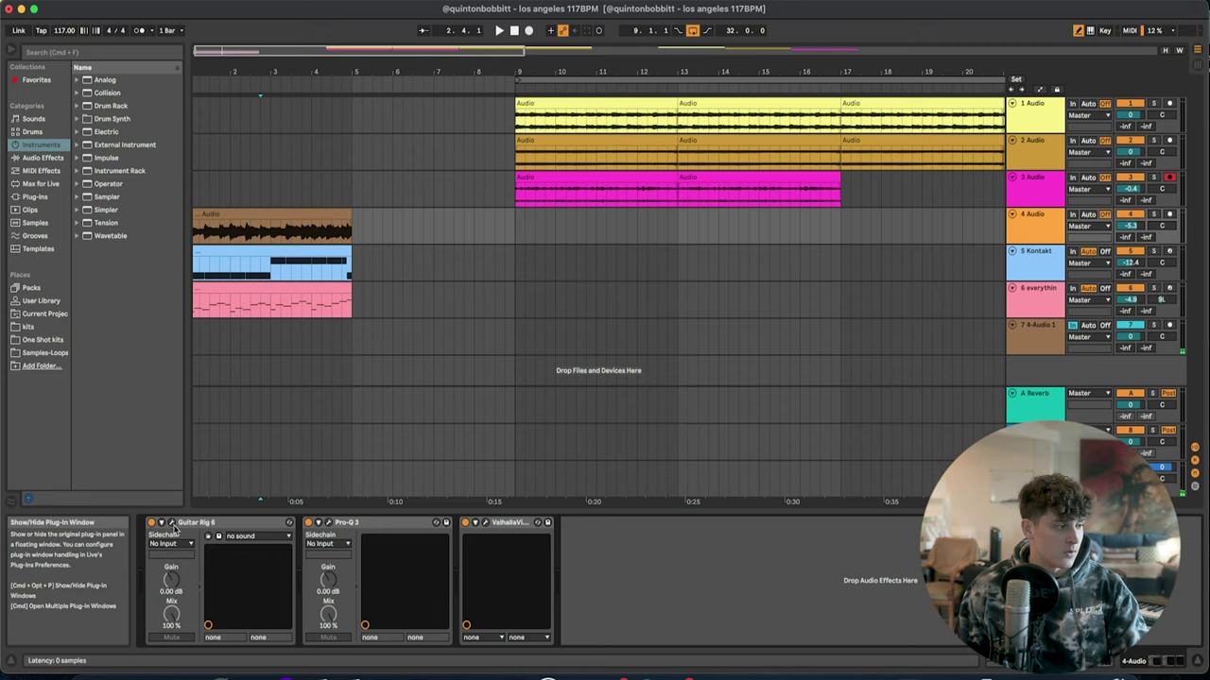
click(171, 523)
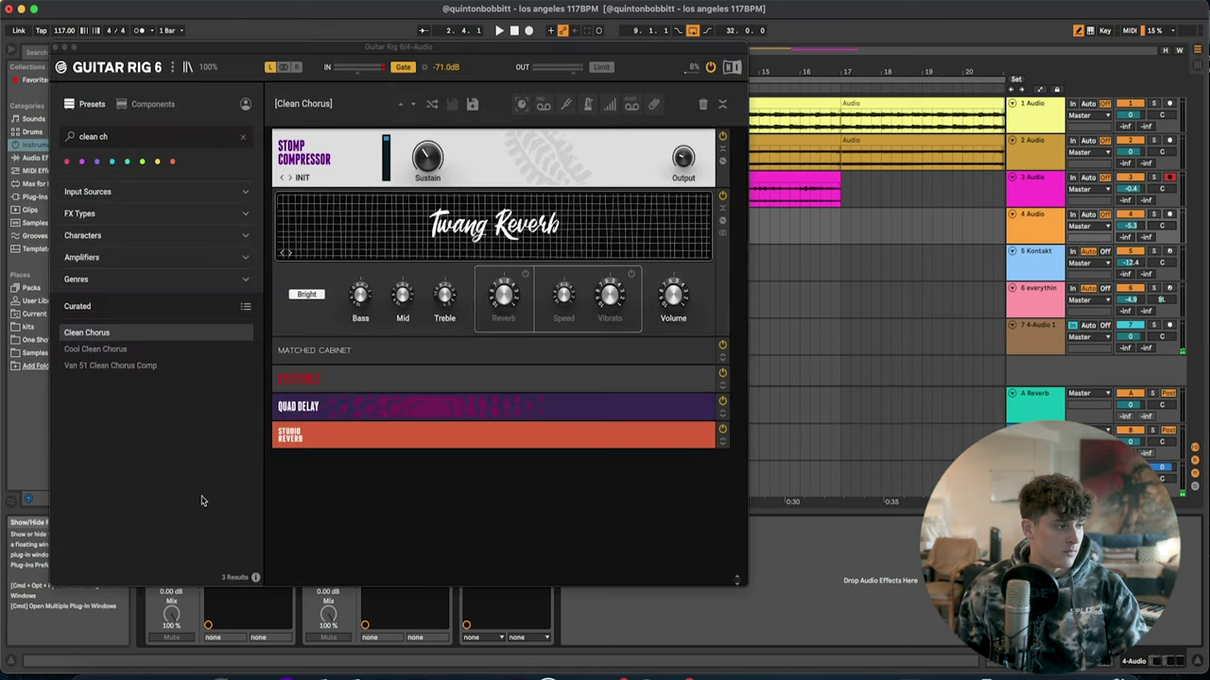
click(56, 47)
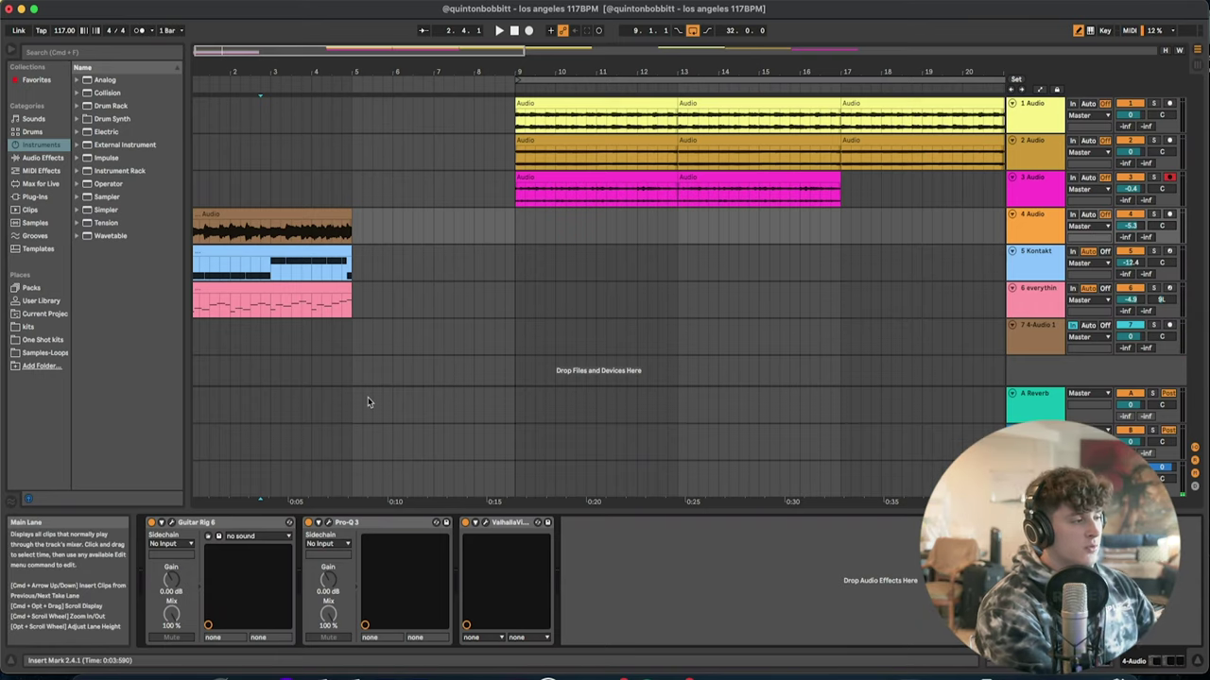
Play the arrangement from bar 1 and unsolo track 4 so every track is heard
double_click(274, 227)
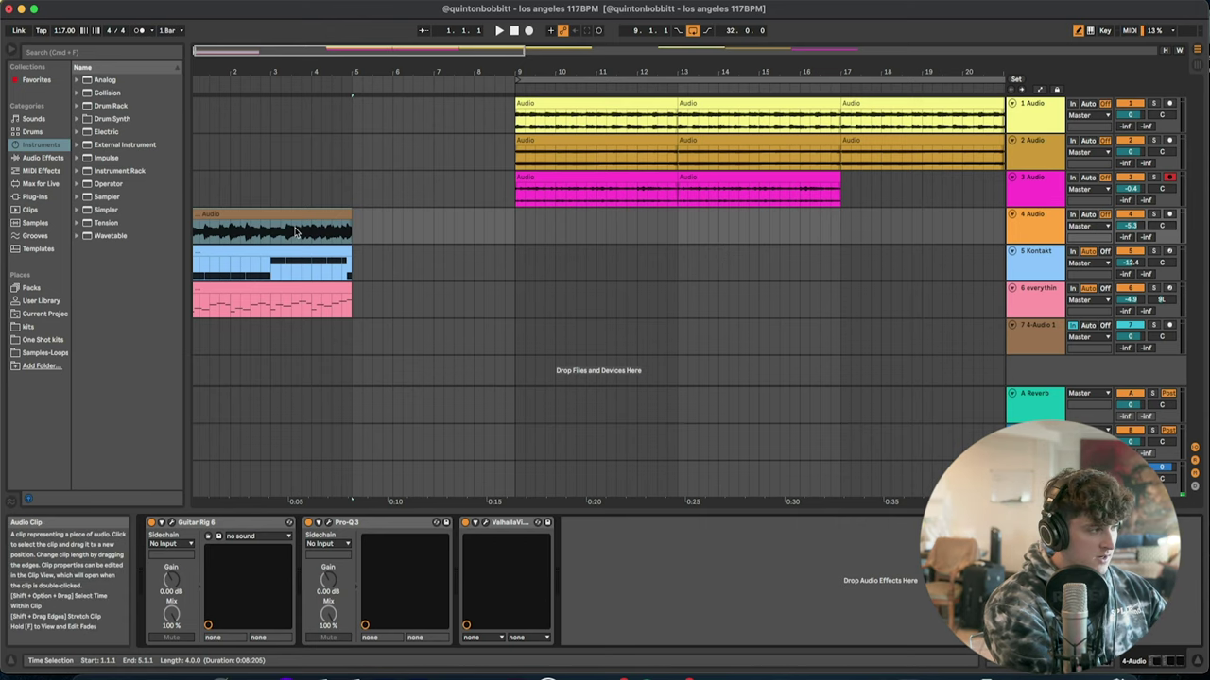
key(space)
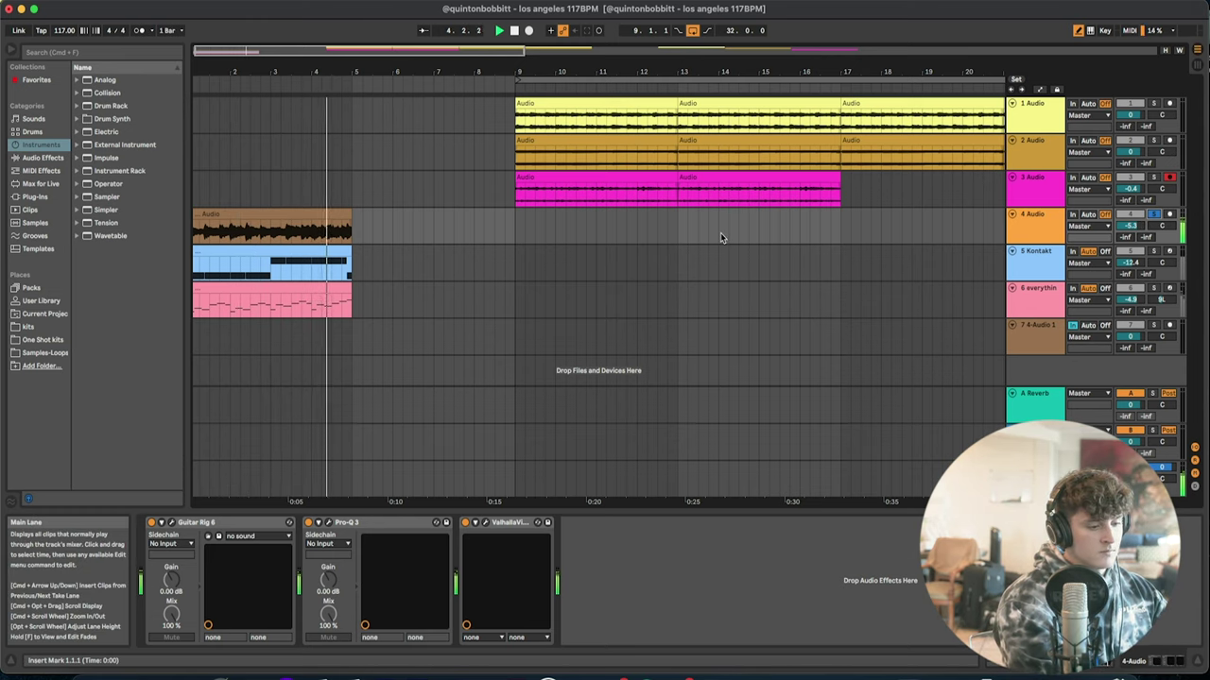
click(1154, 216)
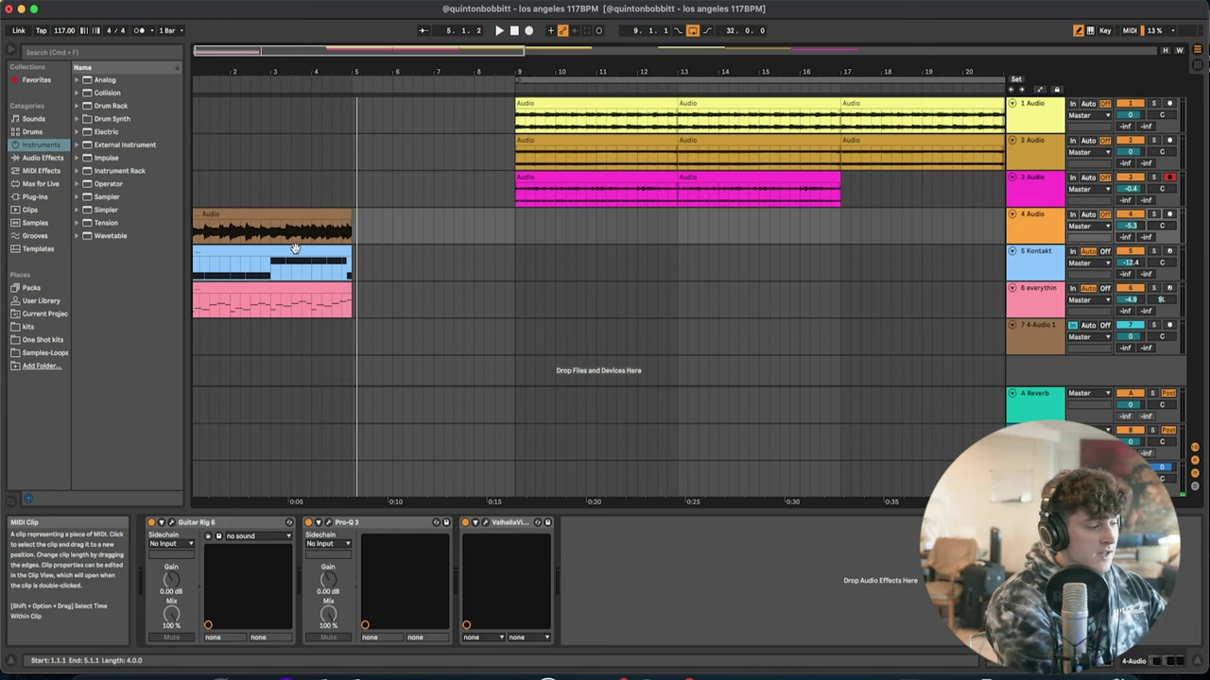
Check Kontakt's Scarbee Rickenbacker Bass Dub Bass preset, then open the clip's C2/D2 notes
click(219, 250)
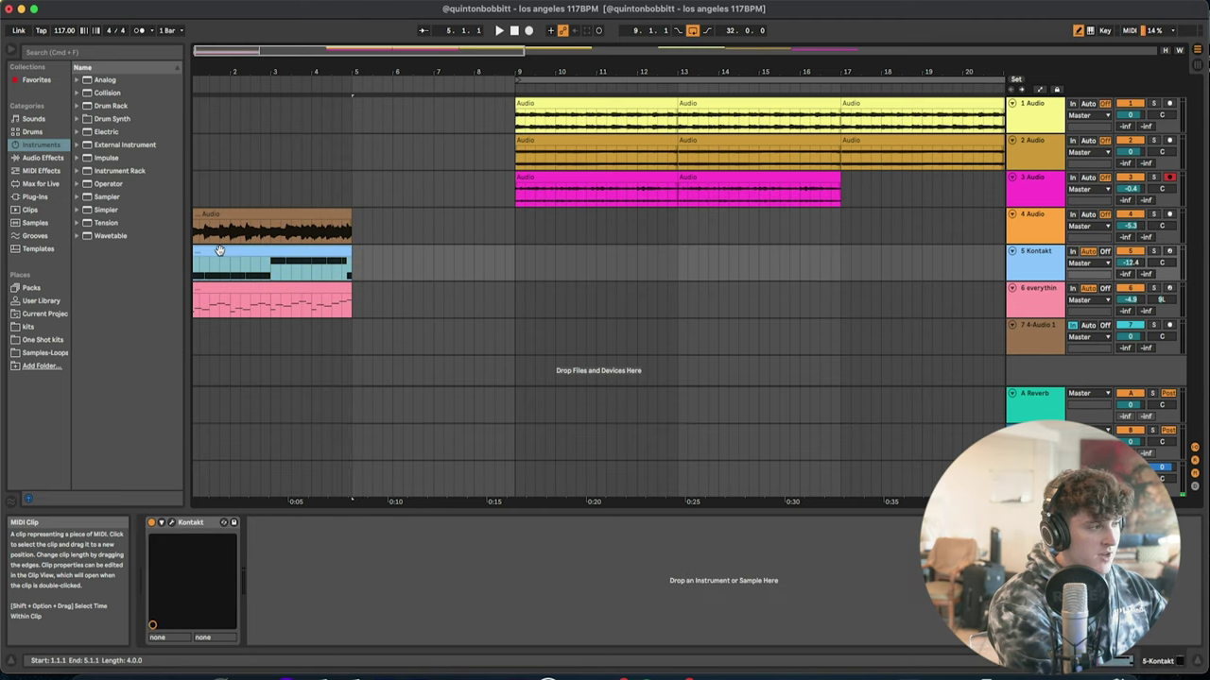
click(170, 521)
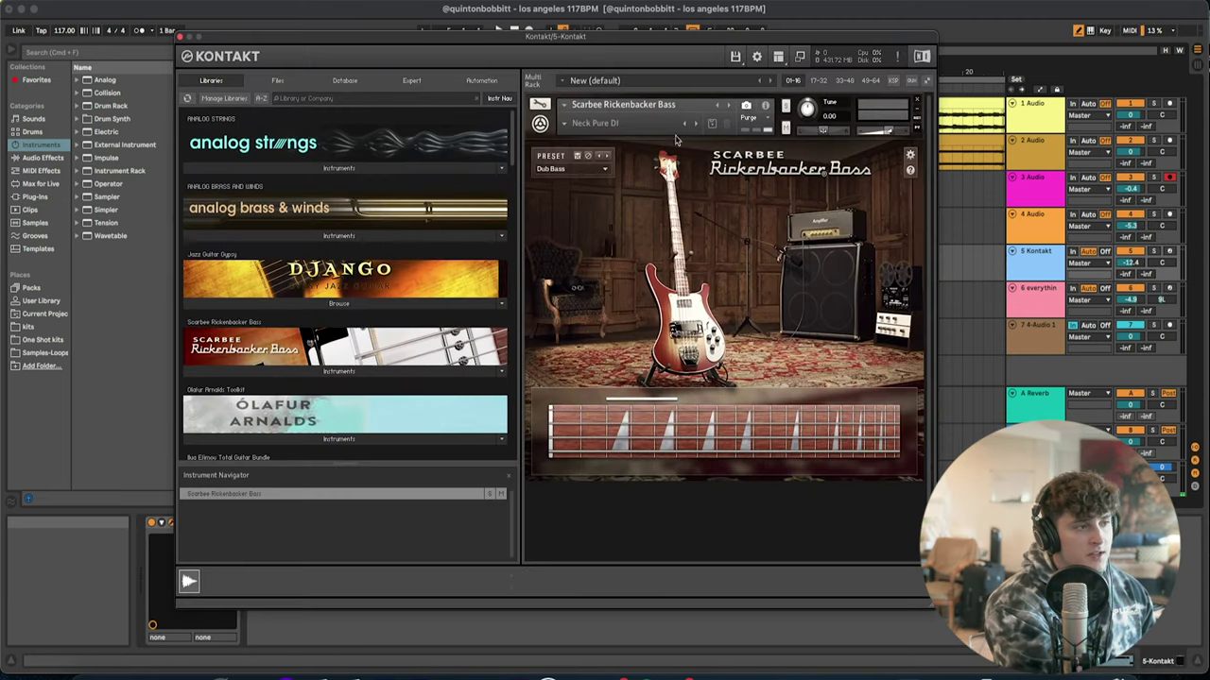
click(181, 36)
double_click(278, 249)
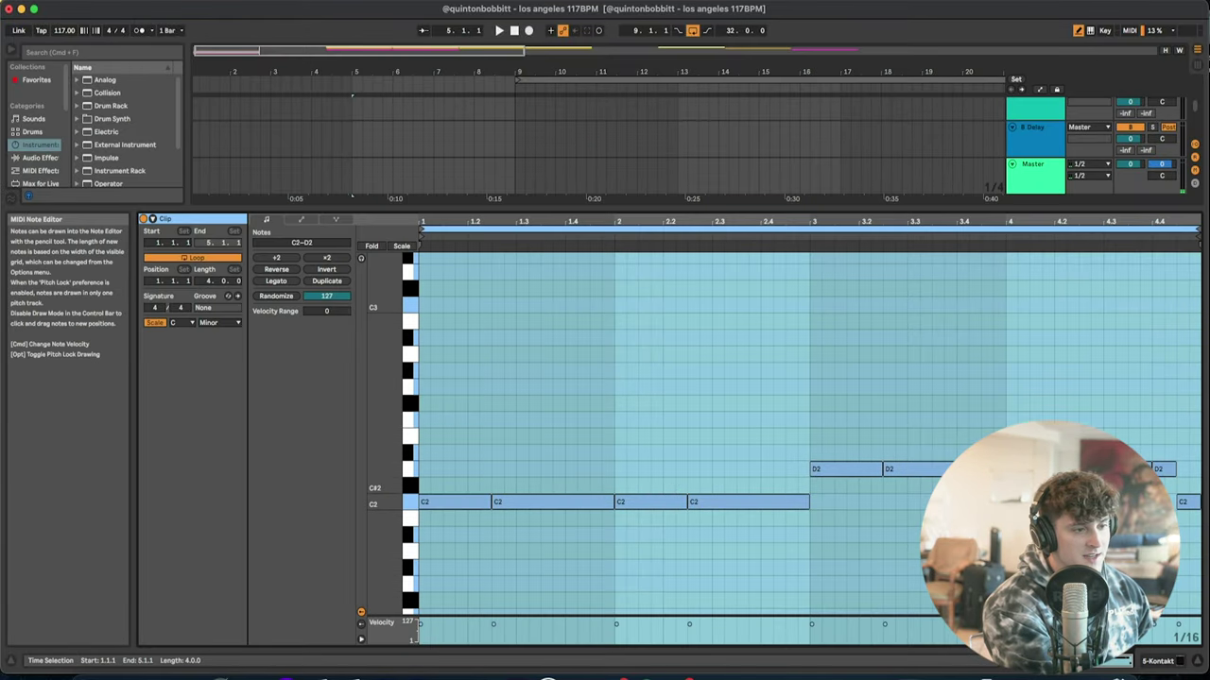
Solo guitar track 4 and Kontakt bass track 5 together and play them from bar 1
key(shift+Tab)
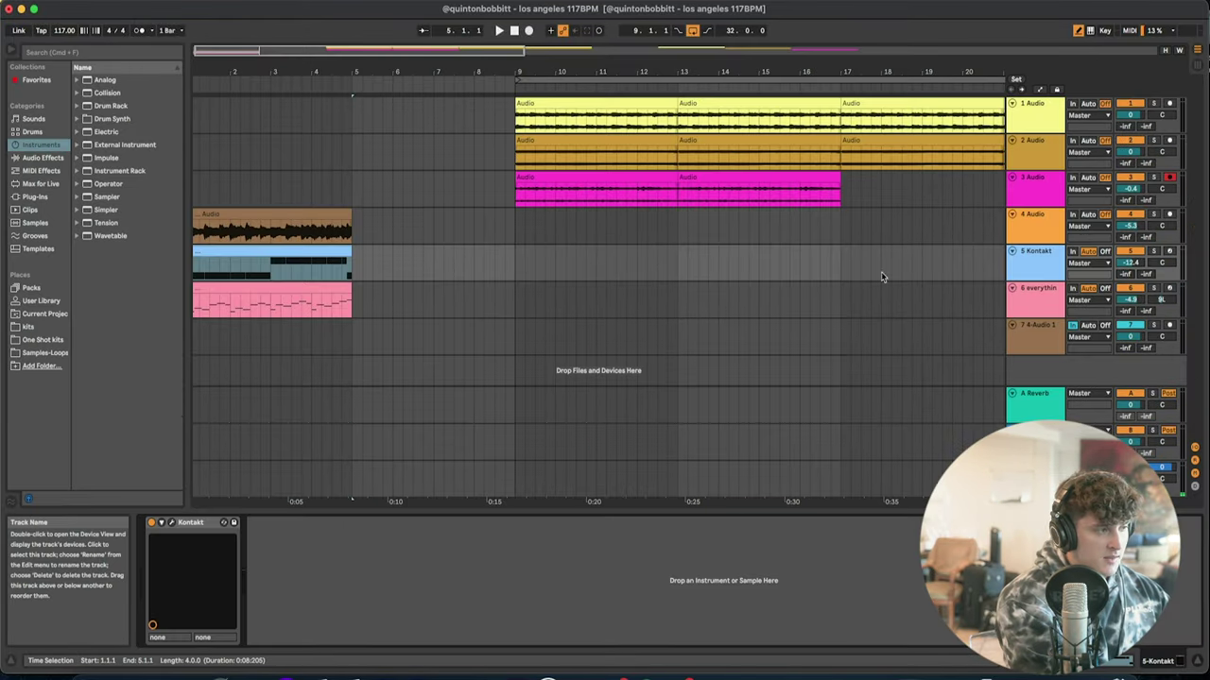
click(1154, 216)
click(1154, 251)
key(space)
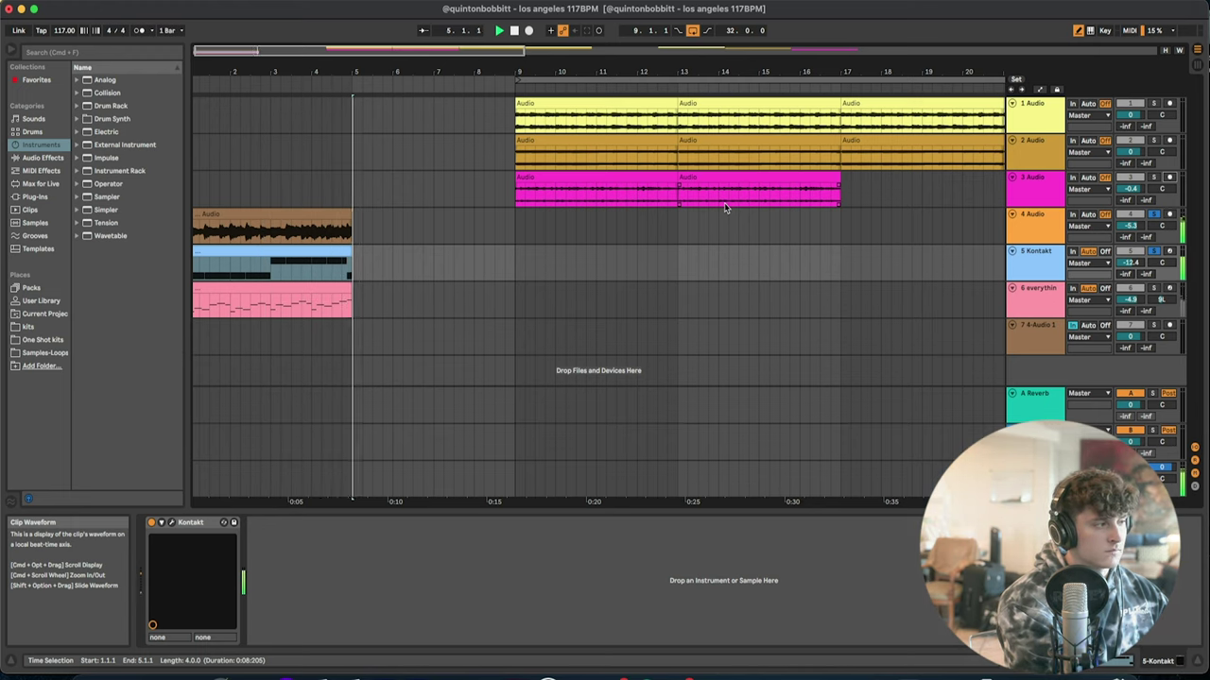
click(1153, 251)
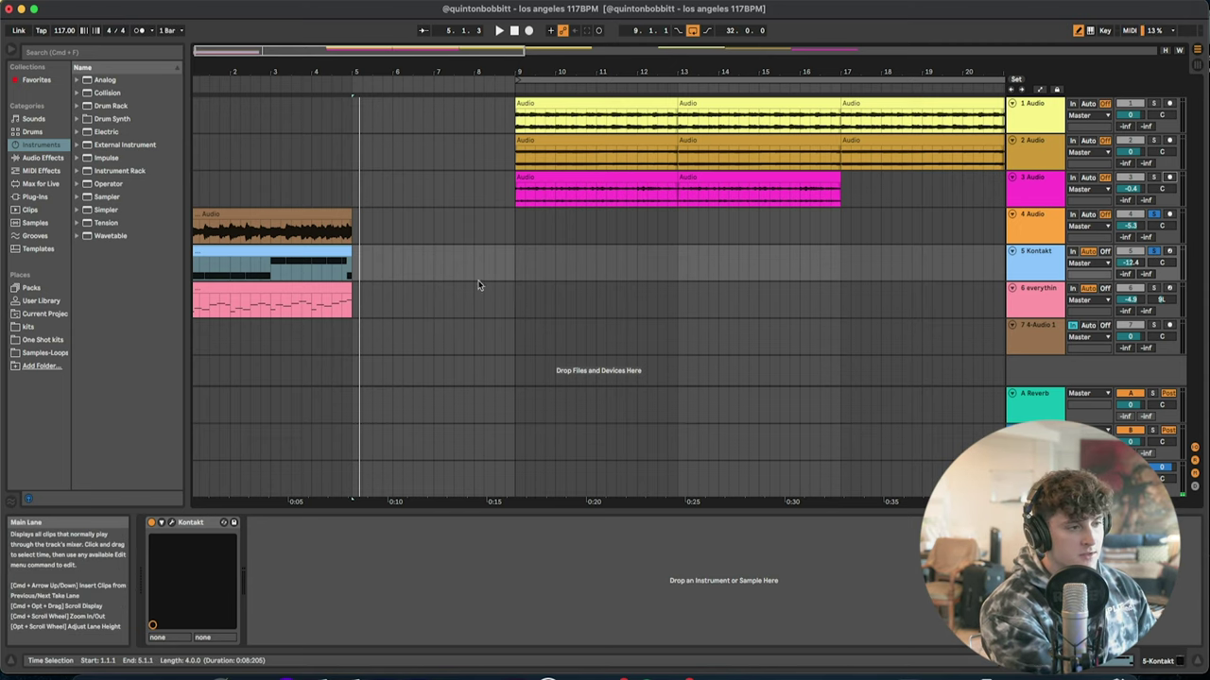
Set bell track 6 'everythin' to monitor In and play it alongside guitar and bass
click(1002, 295)
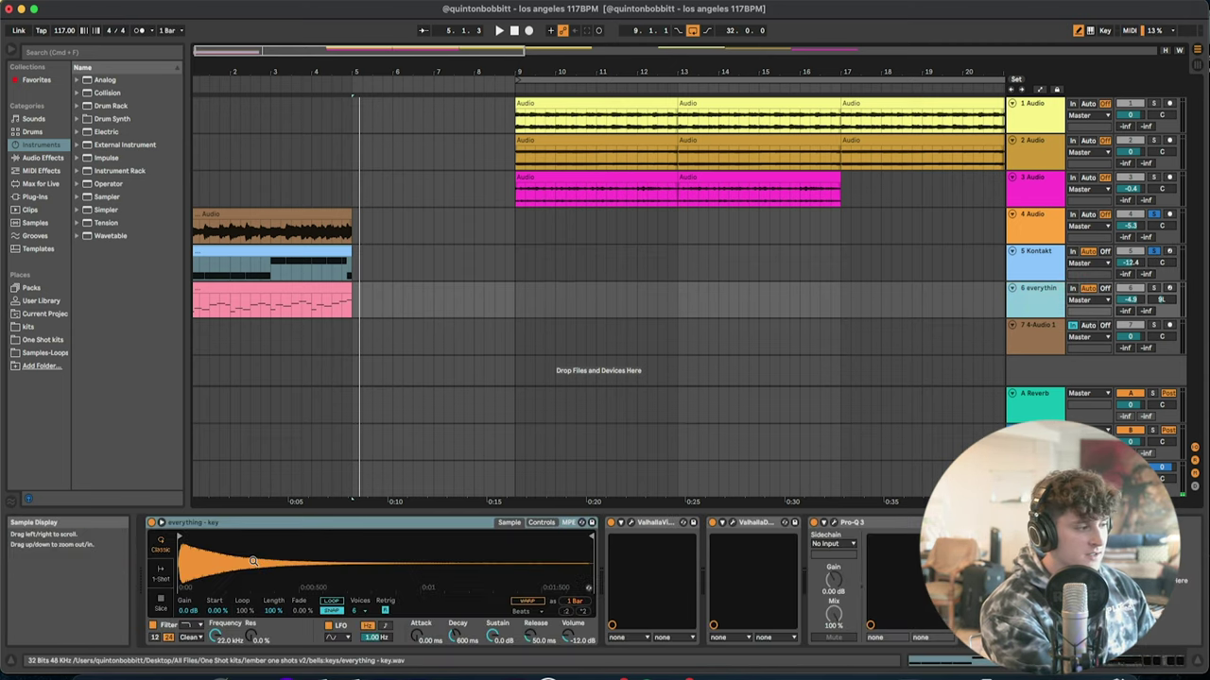
click(1070, 287)
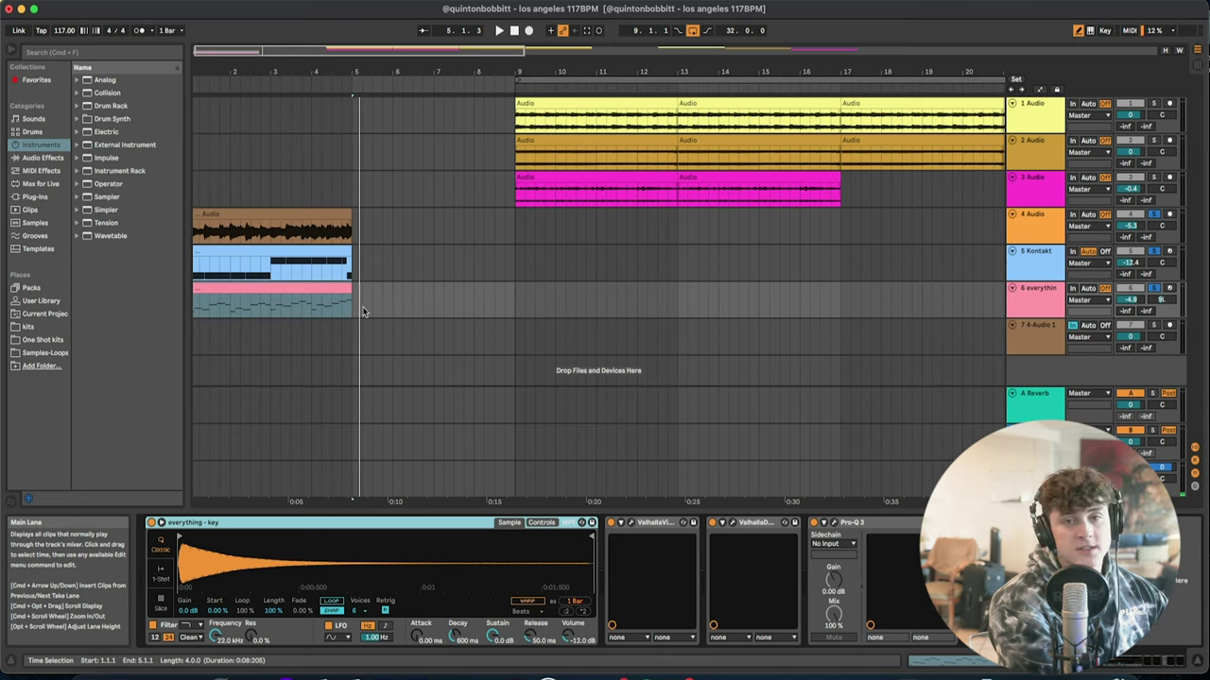
key(space)
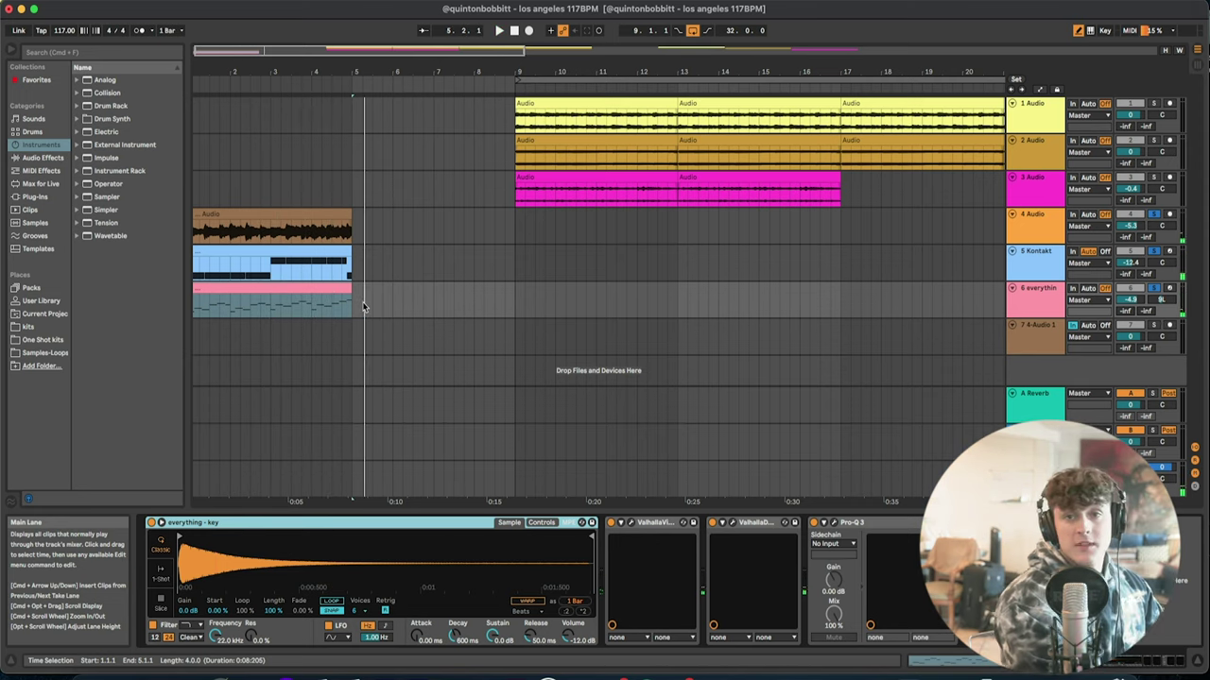
Quit Ableton saving the set, then open los angeles 117BPM in FL Studio from Recents
click(9, 8)
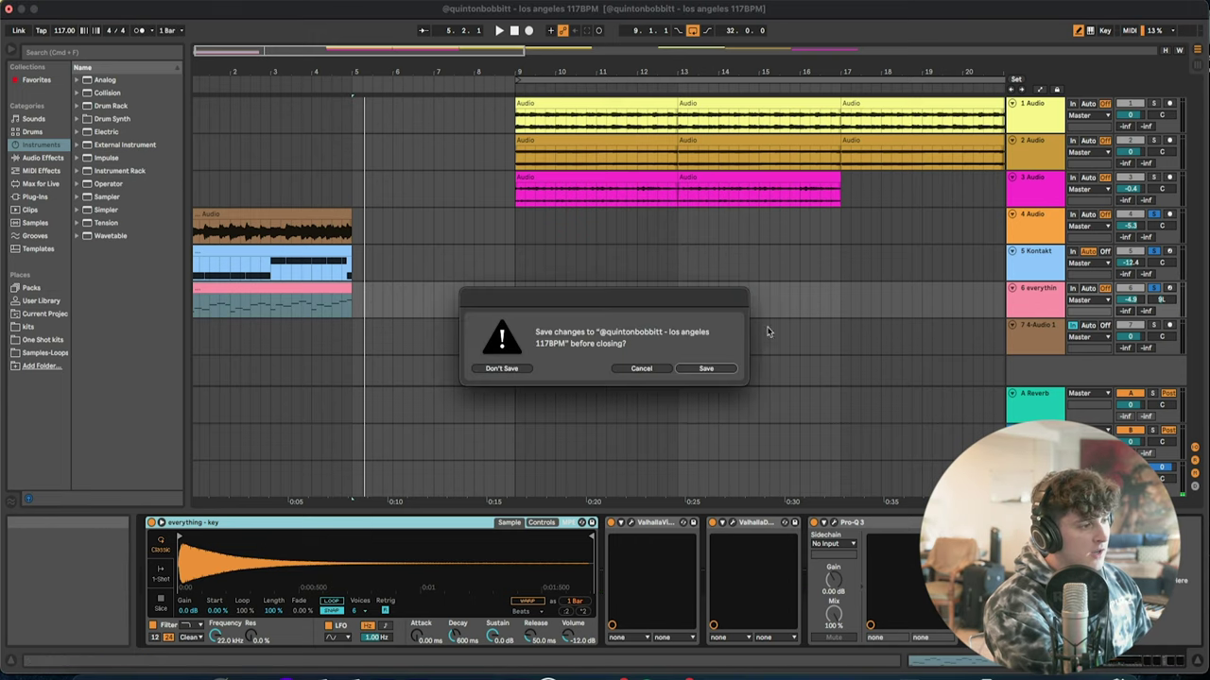
click(699, 368)
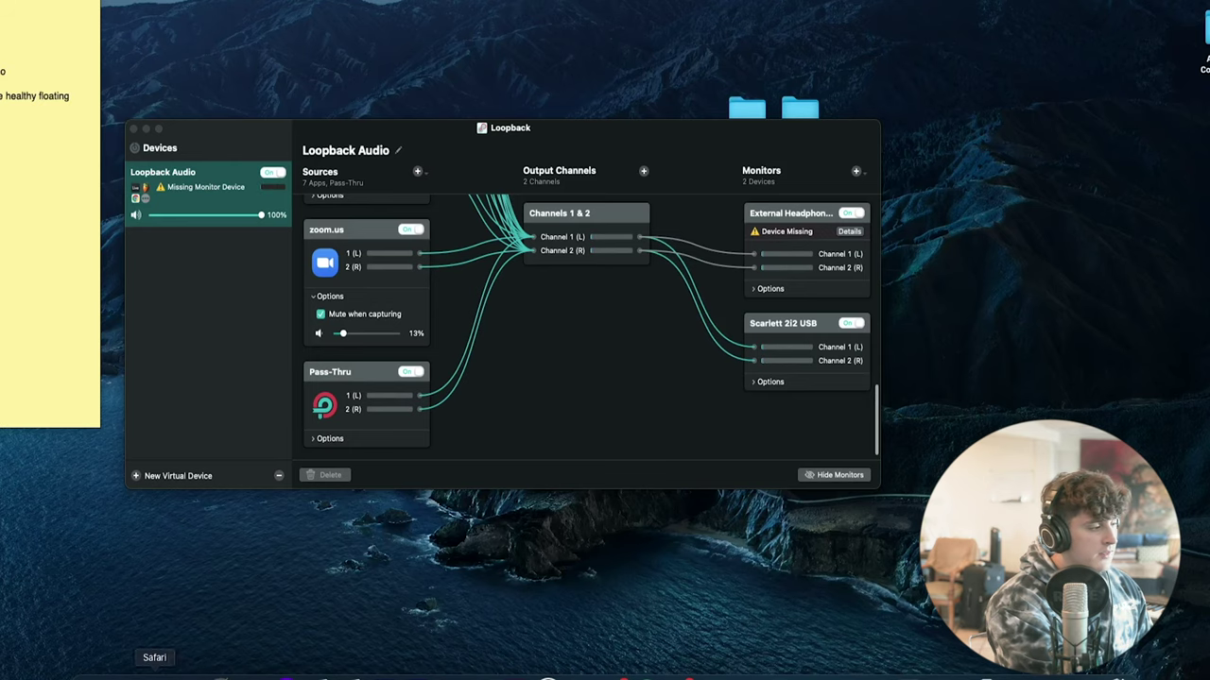
click(89, 675)
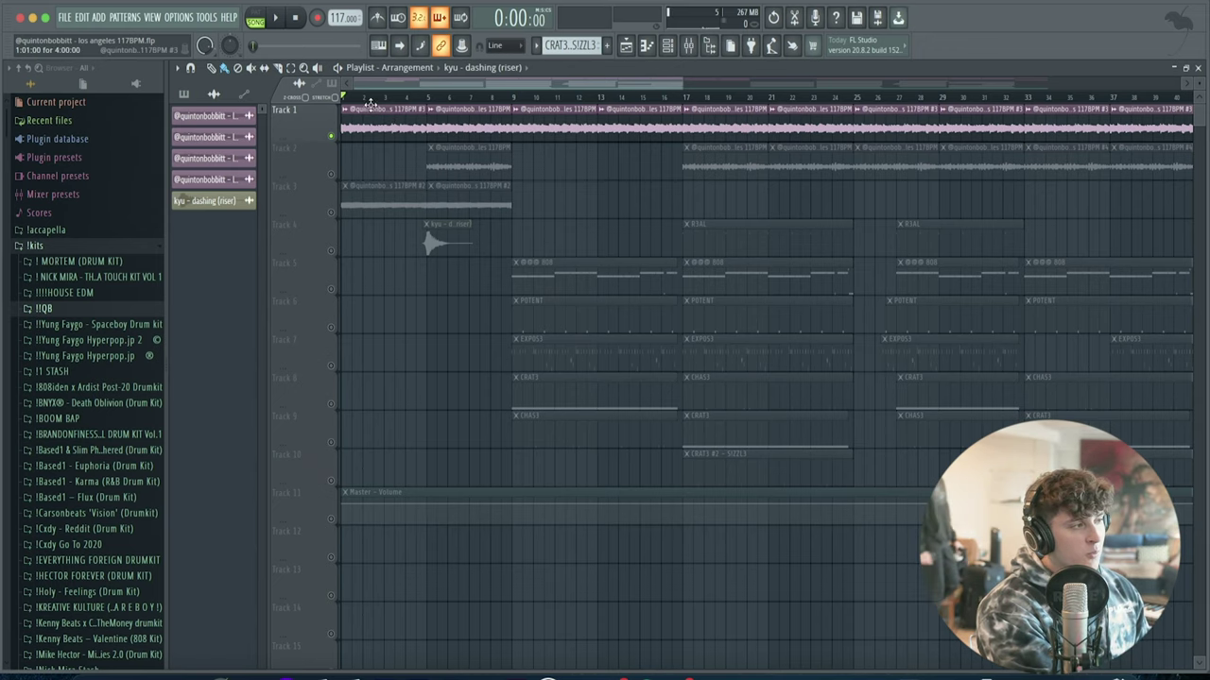
Review the guitar loop's Channel settings, then play the los angeles 117BPM arrangement from the start
double_click(373, 118)
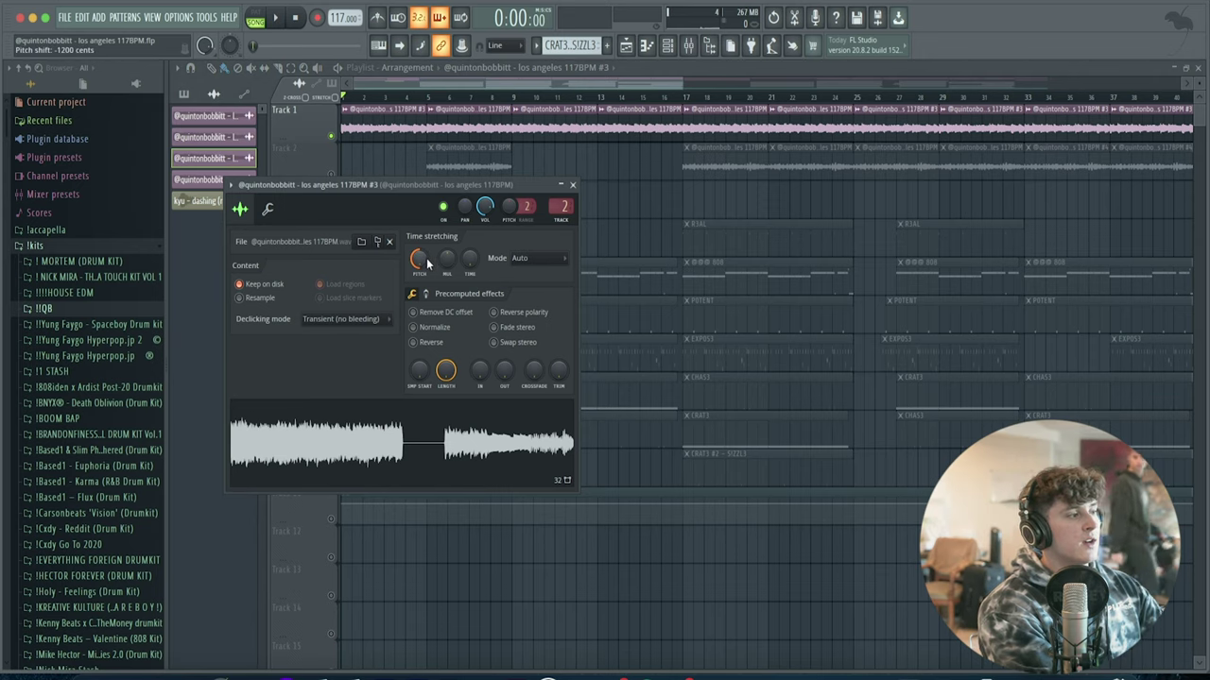
click(573, 185)
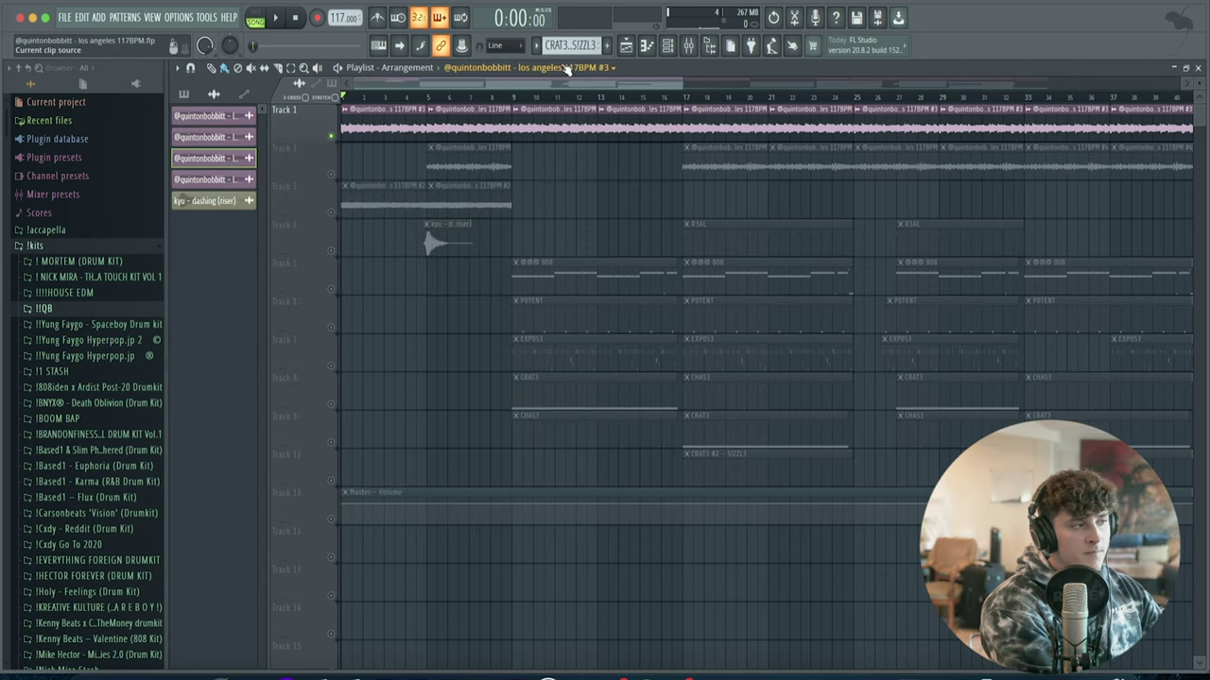
key(space)
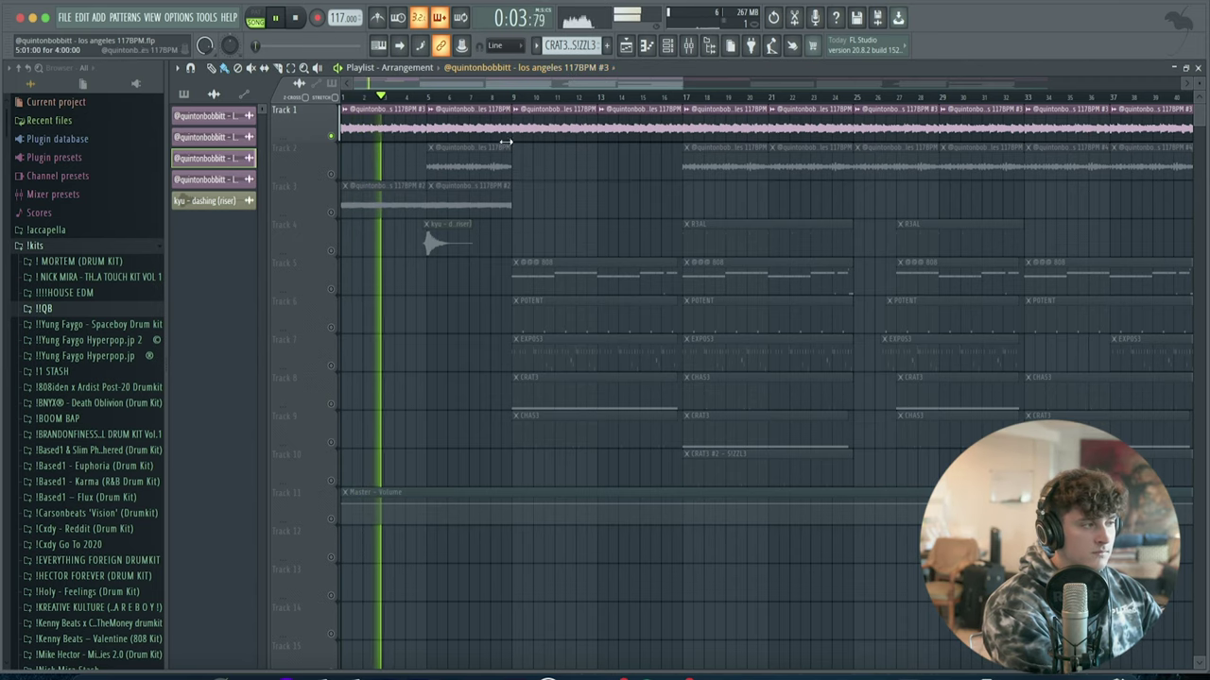
Stop playback, clear Track 1's solo, and undo an accidental Track 3 clip move
key(space)
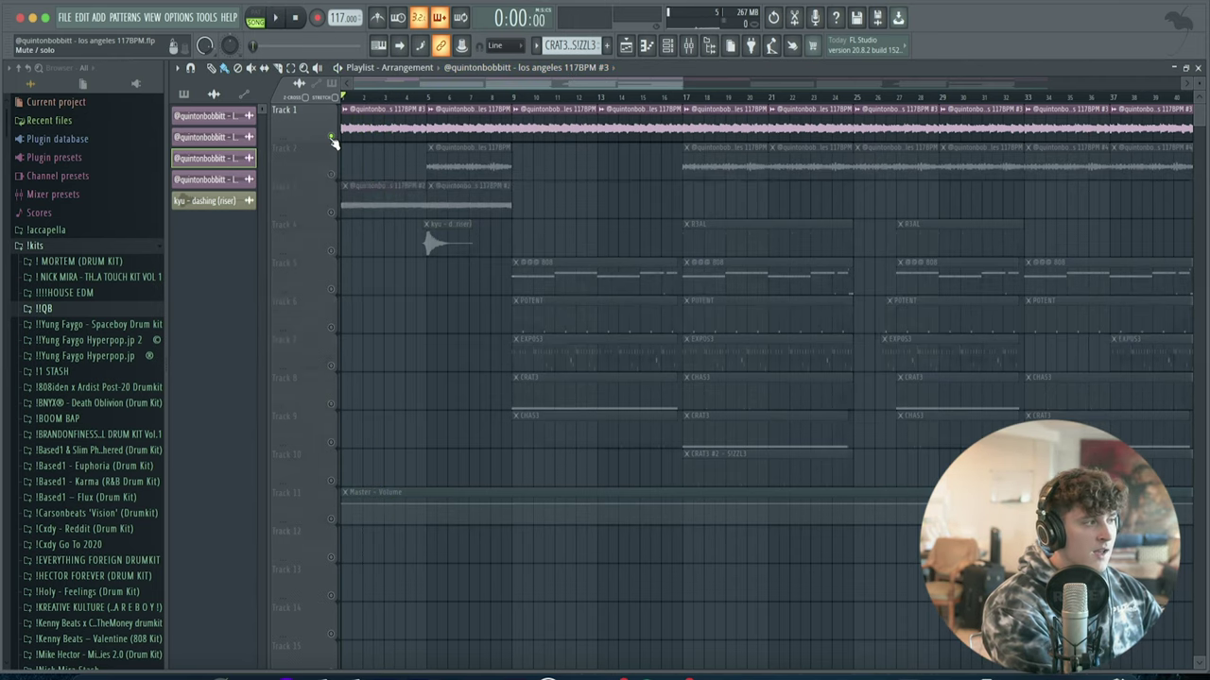
right_click(330, 137)
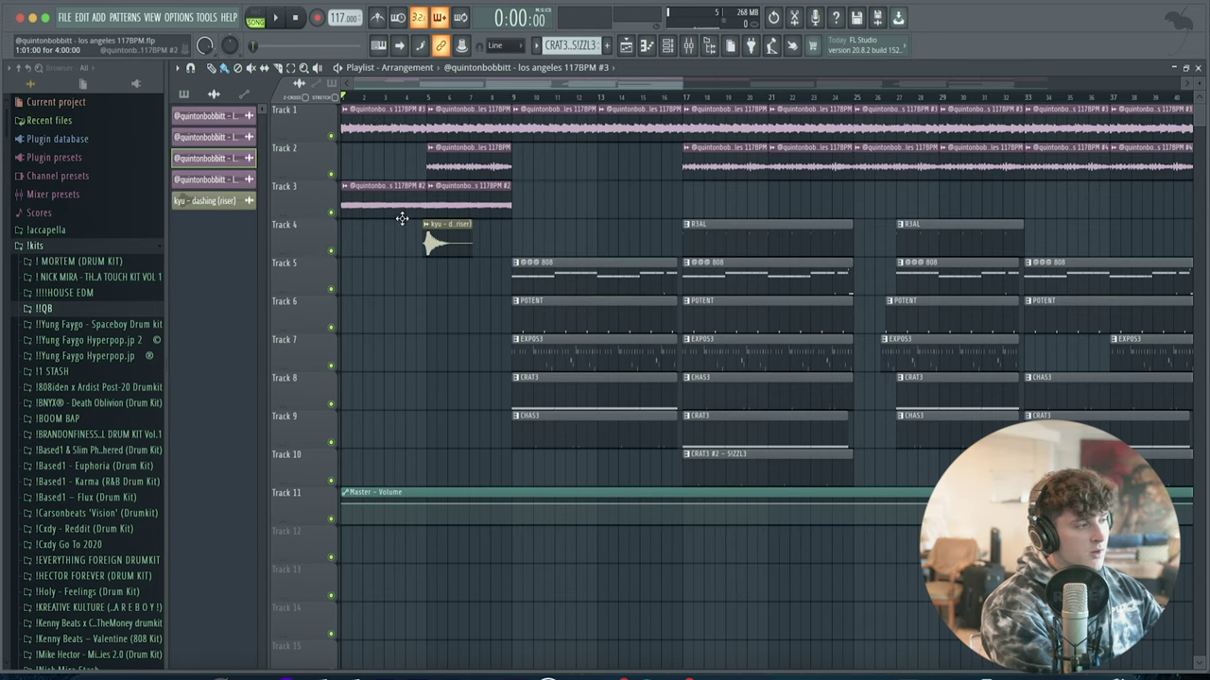
drag(387, 196, 405, 129)
key(ctrl+z)
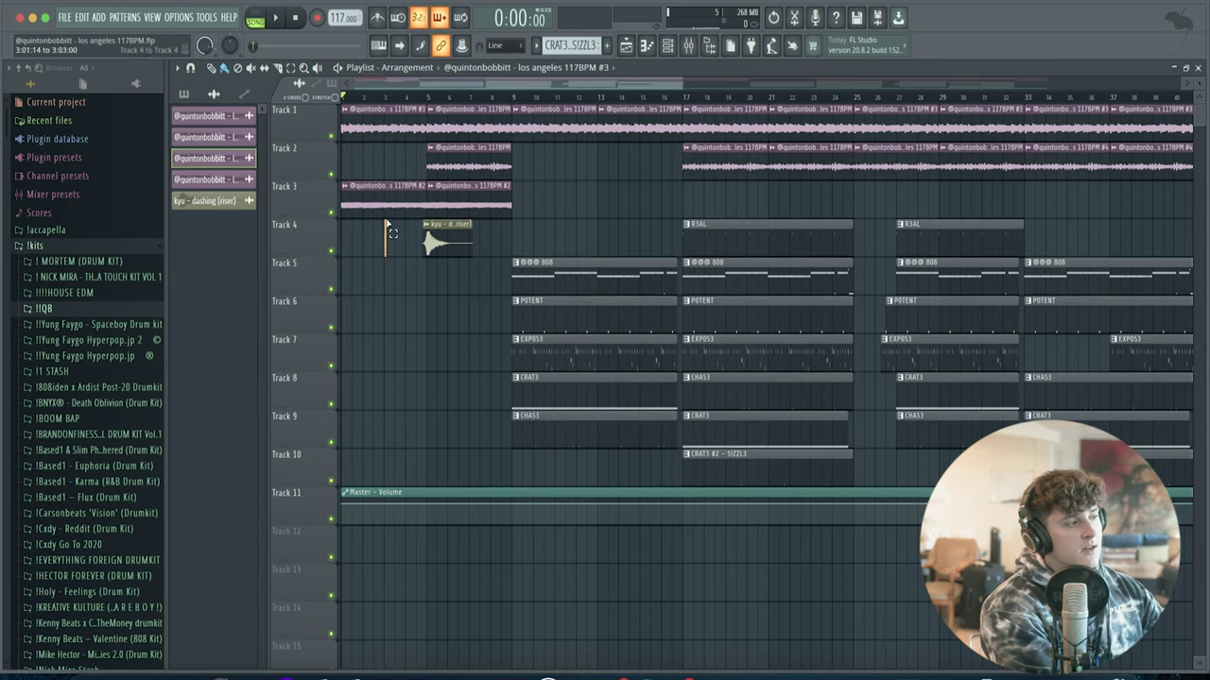
key(space)
Audition the arrangement from around bar 4, then set the song position to bar 9
click(407, 101)
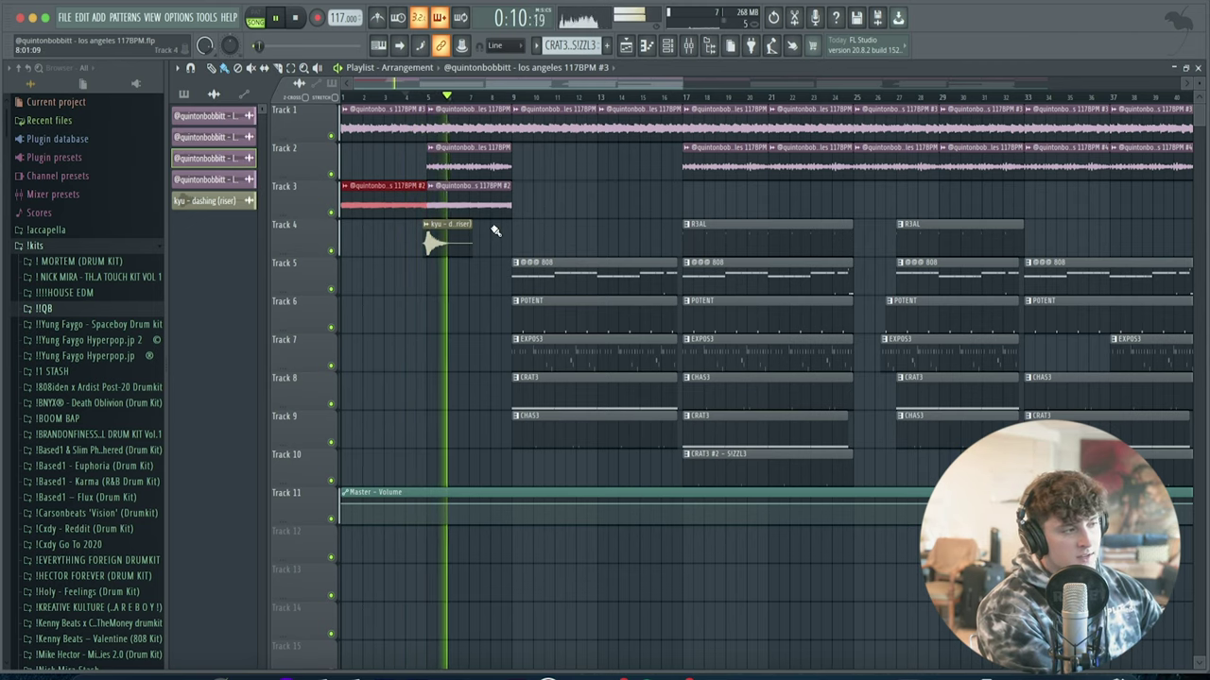
key(space)
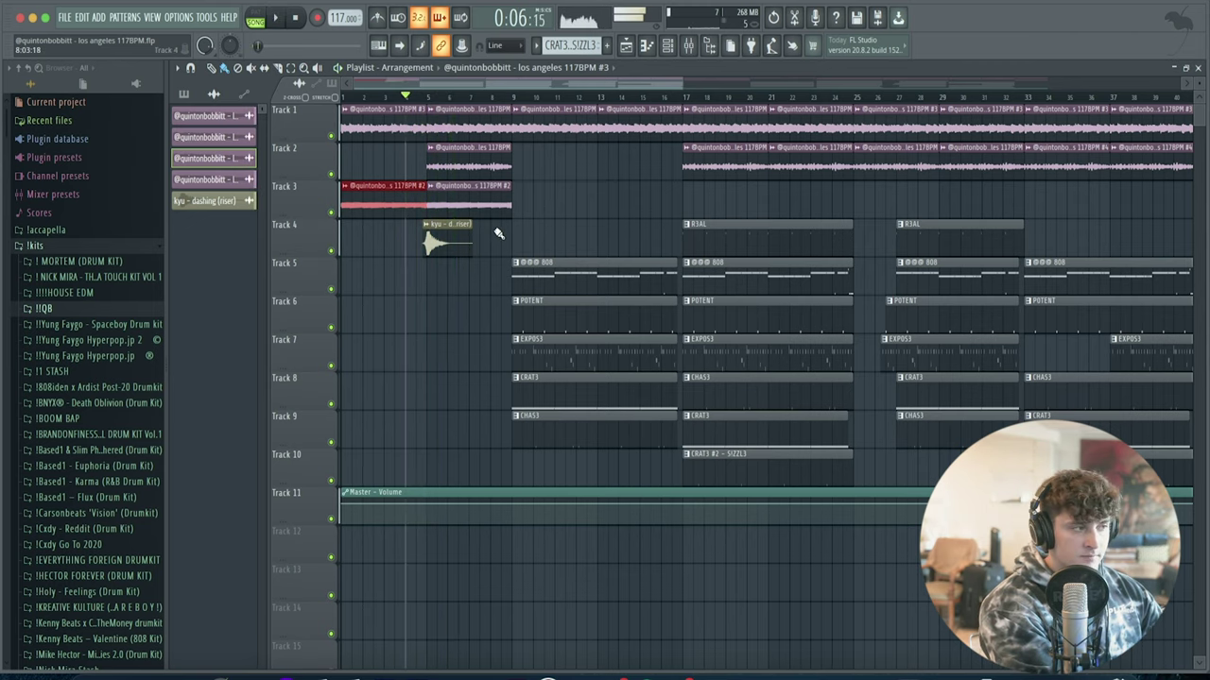
click(513, 100)
drag(578, 174, 658, 113)
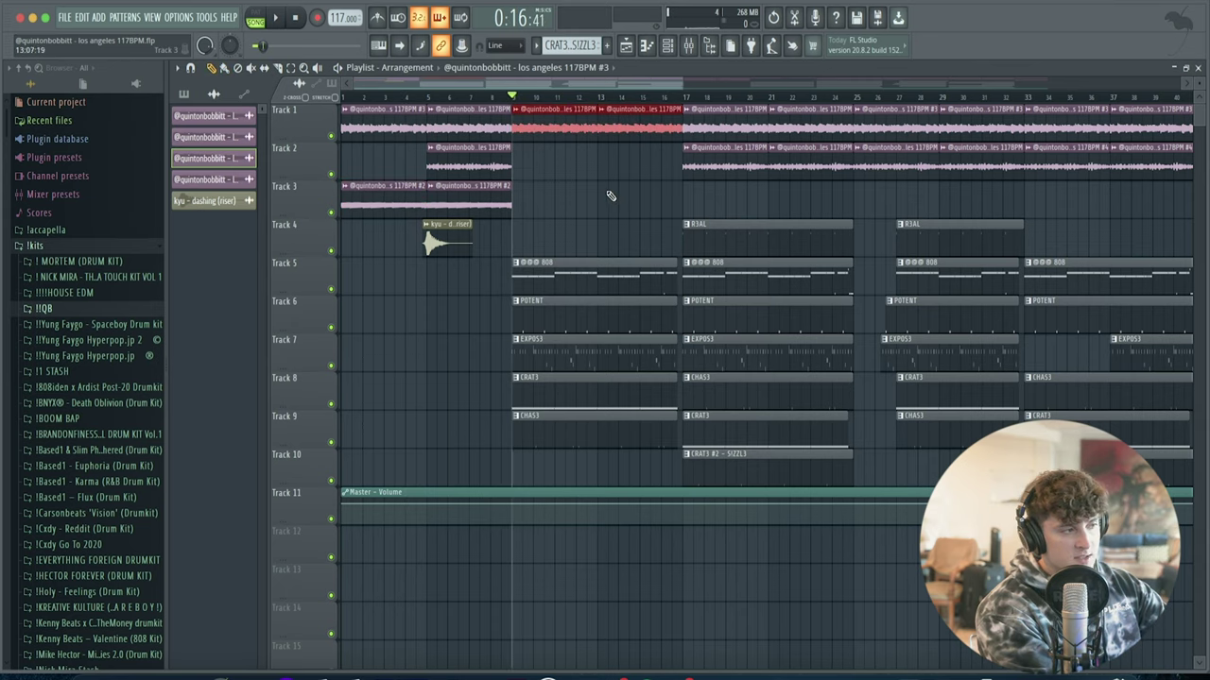
click(579, 183)
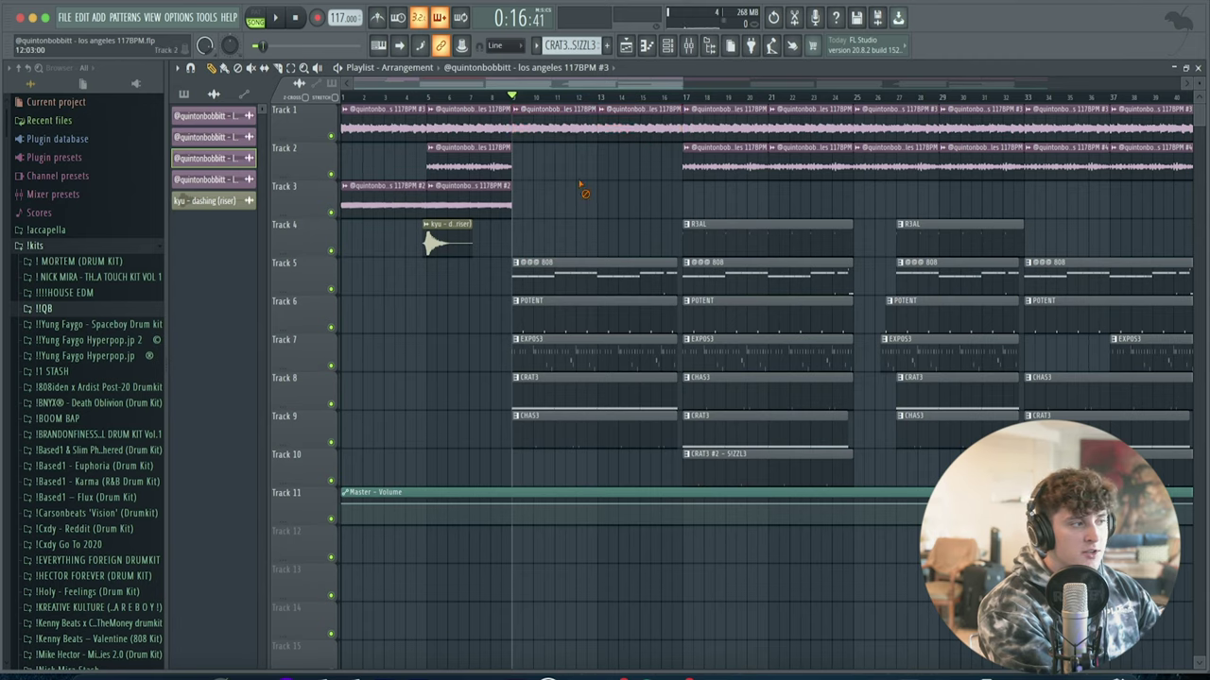
scroll(602, 94, up, 5)
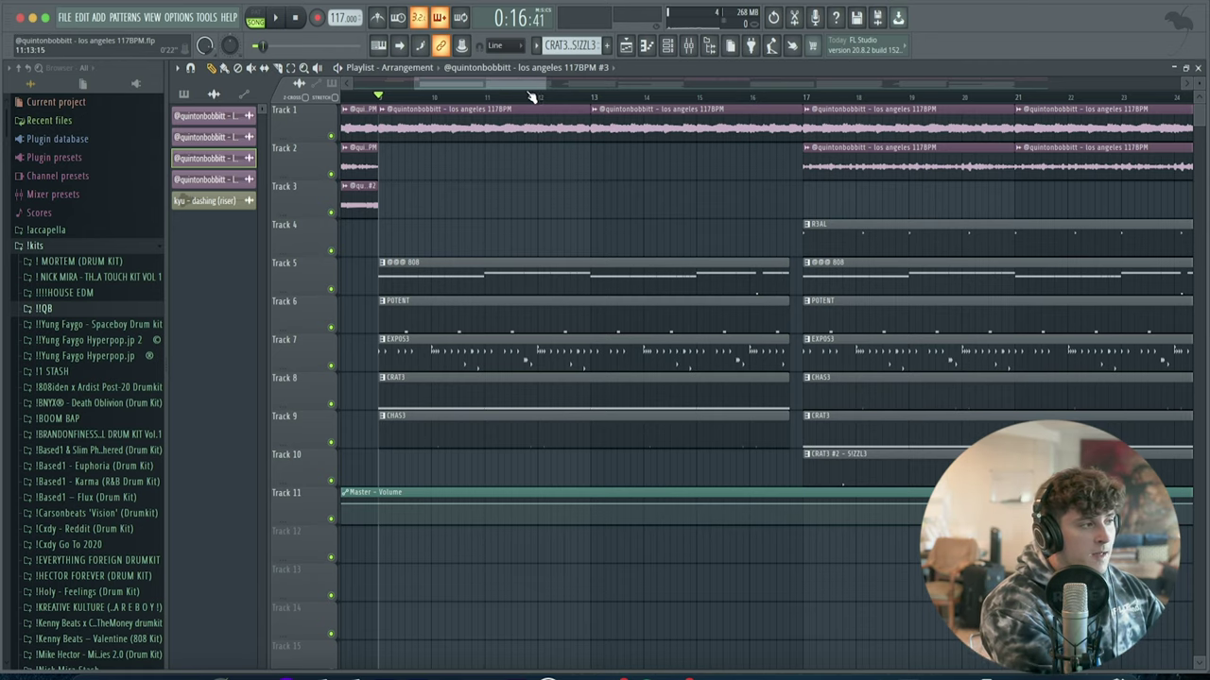
Zoom the playlist horizontally over the ruler until bars 9–24 fill the view
scroll(526, 94, up, 2)
Solo the POTENT track, then bring back the guitar loop and EXPOS3, listening to each
drag(512, 84, 486, 84)
right_click(331, 328)
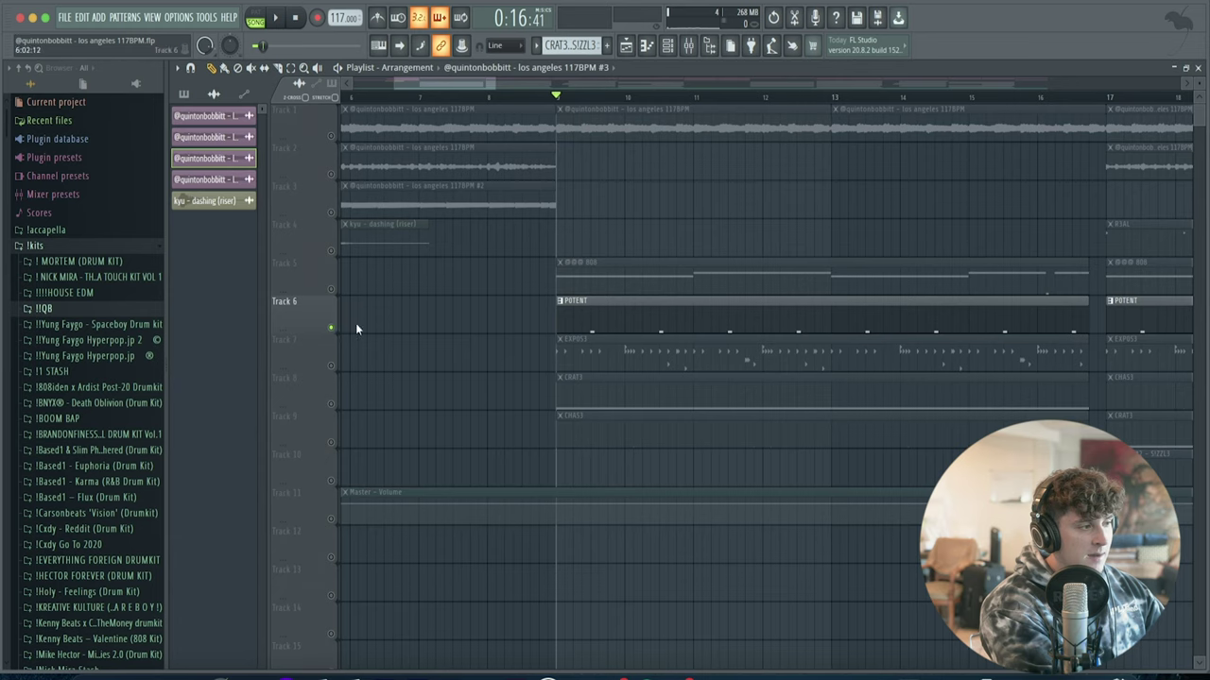
click(331, 135)
key(space)
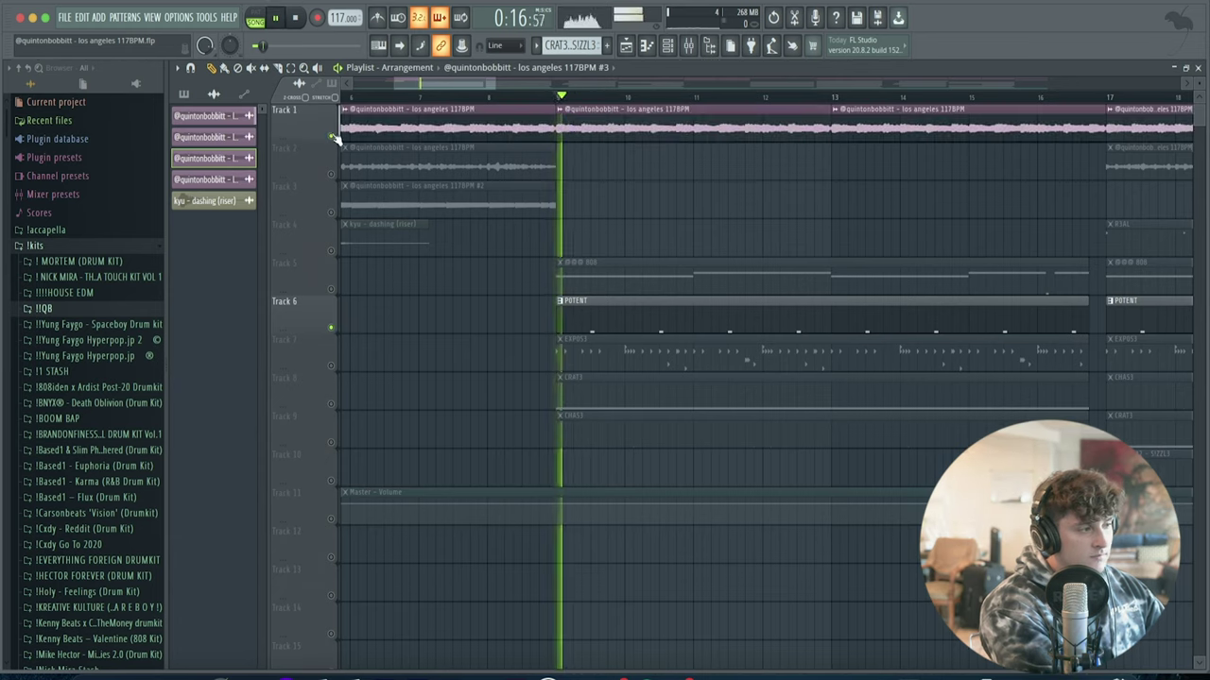
click(332, 366)
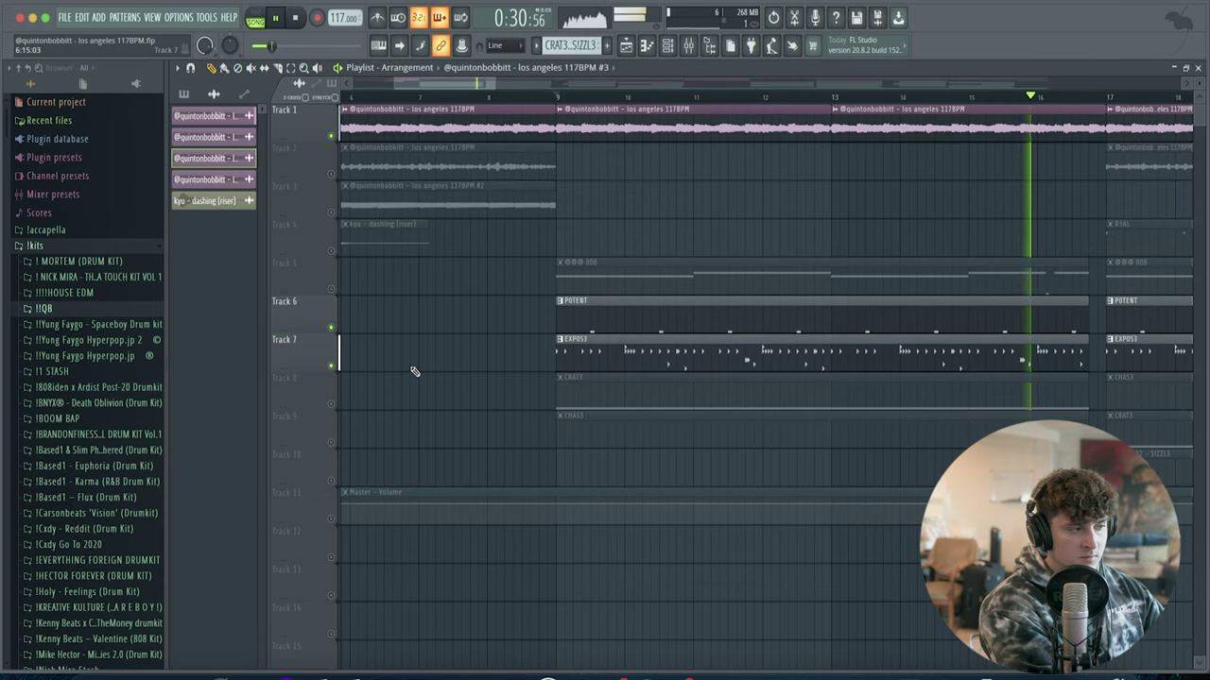
key(space)
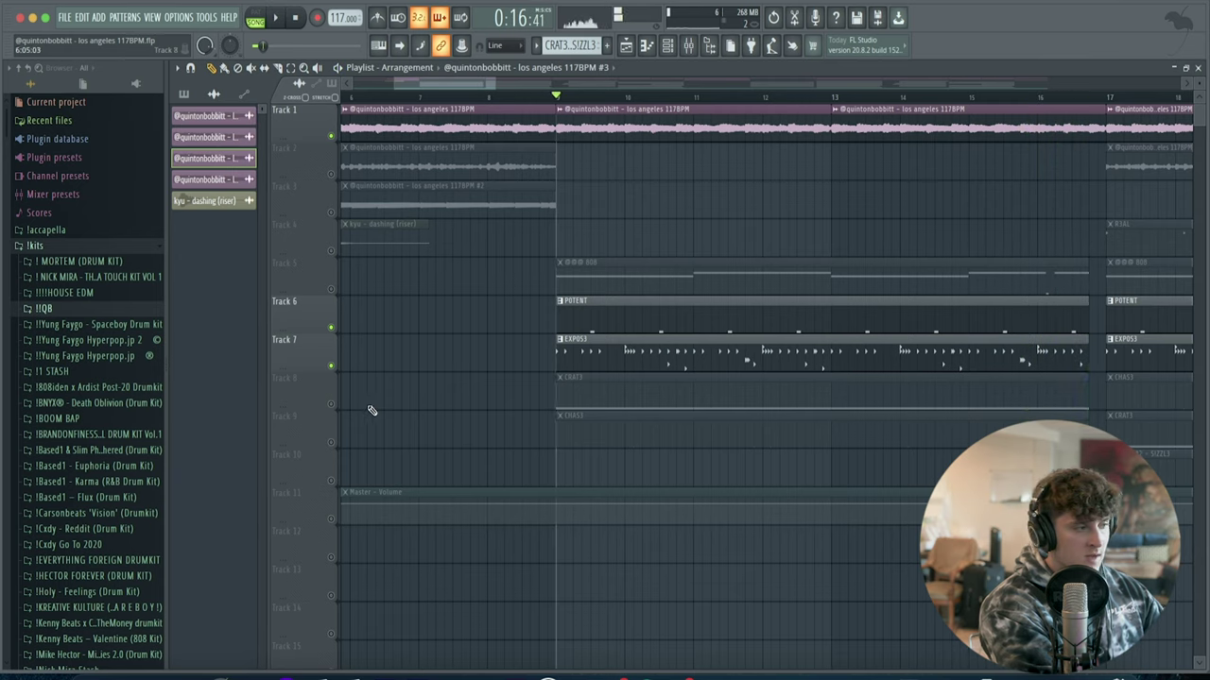
Add CRAT3, CHAS3 and the 808 track one by one, then open the @@@ 808 pattern's notes
click(331, 405)
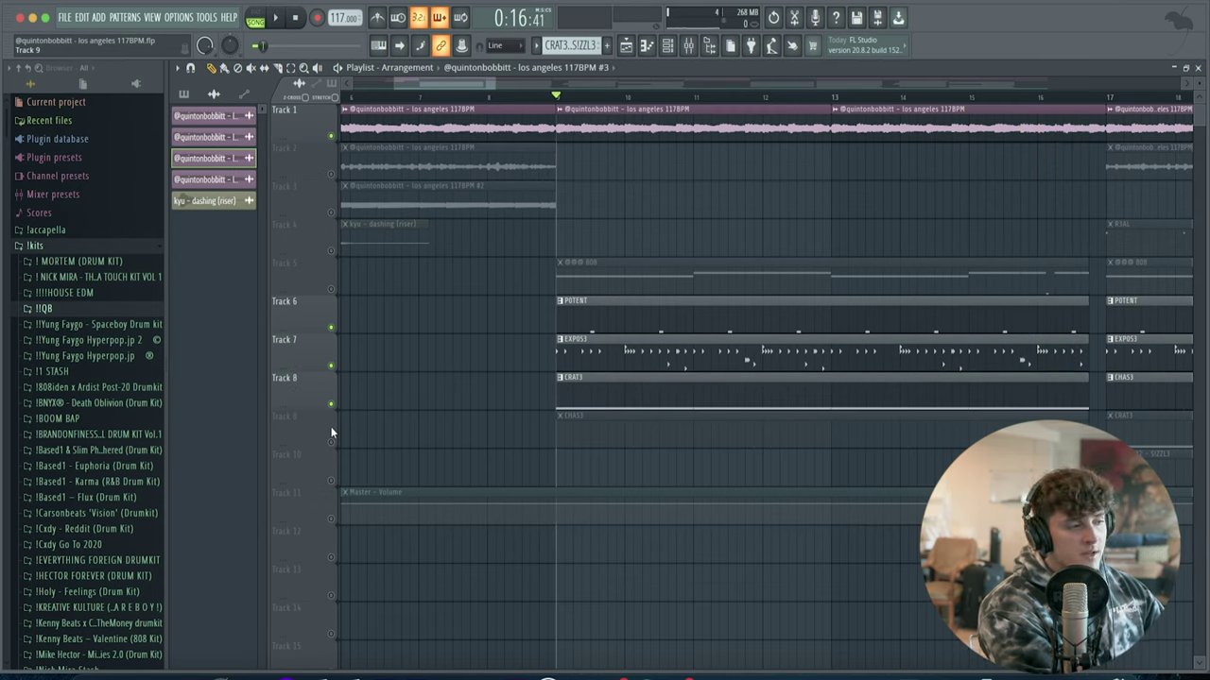
key(space)
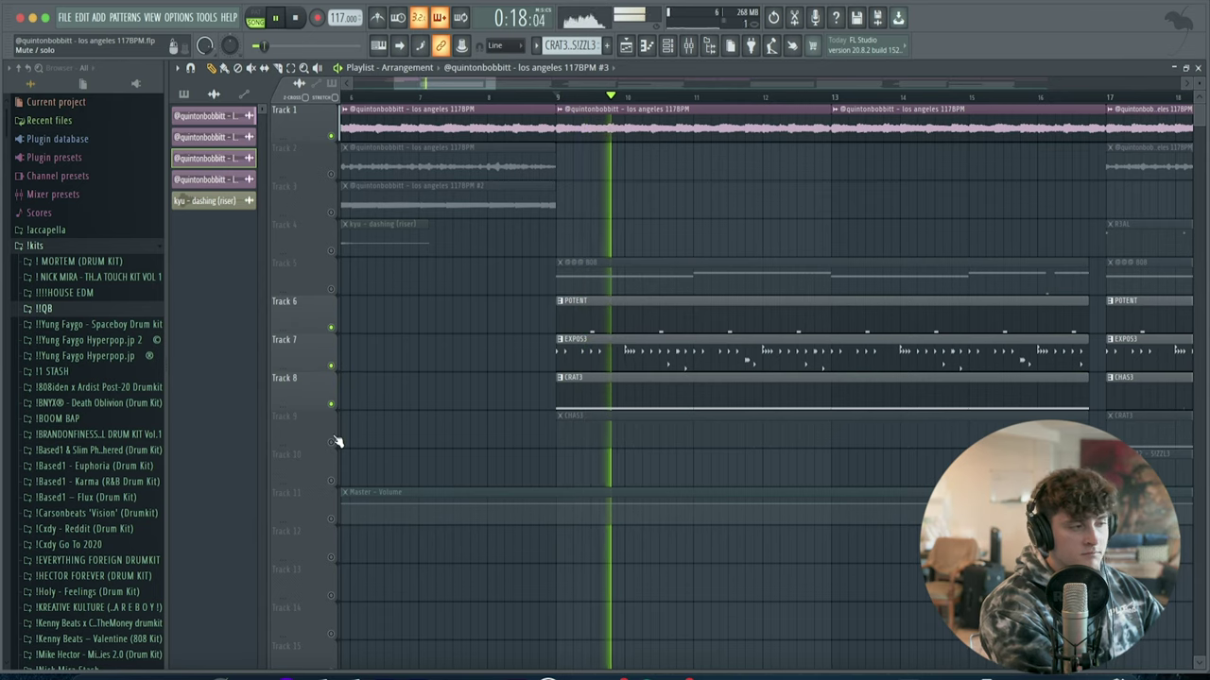
key(space)
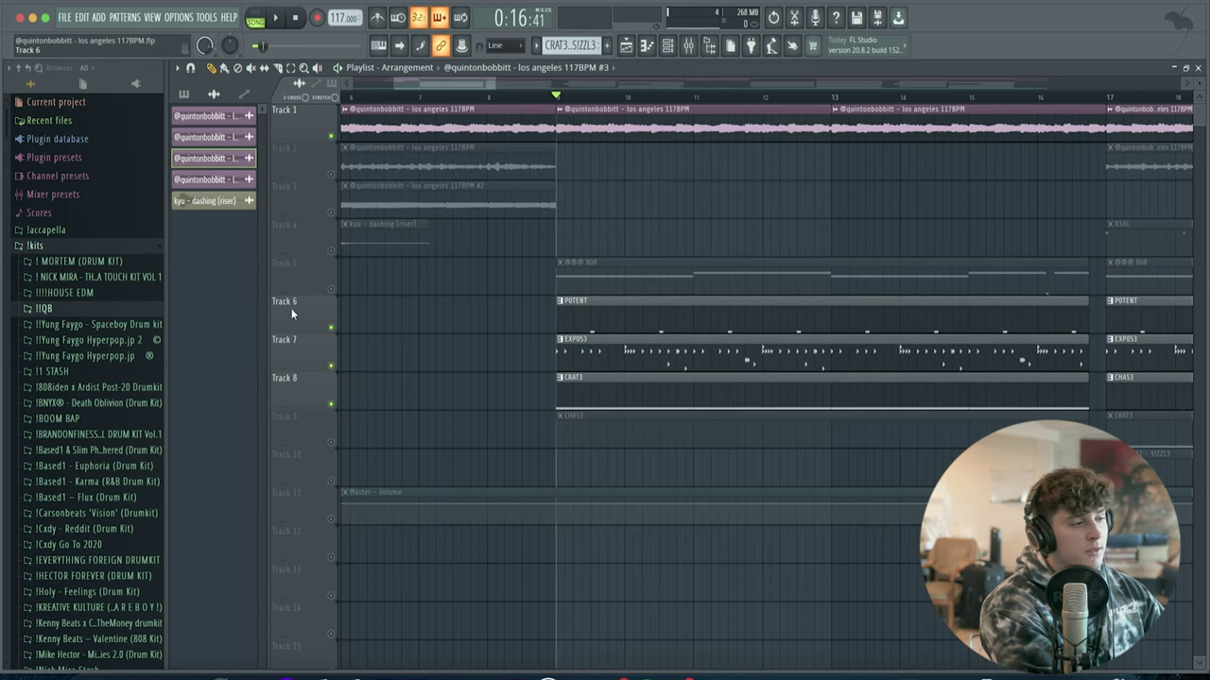
click(331, 442)
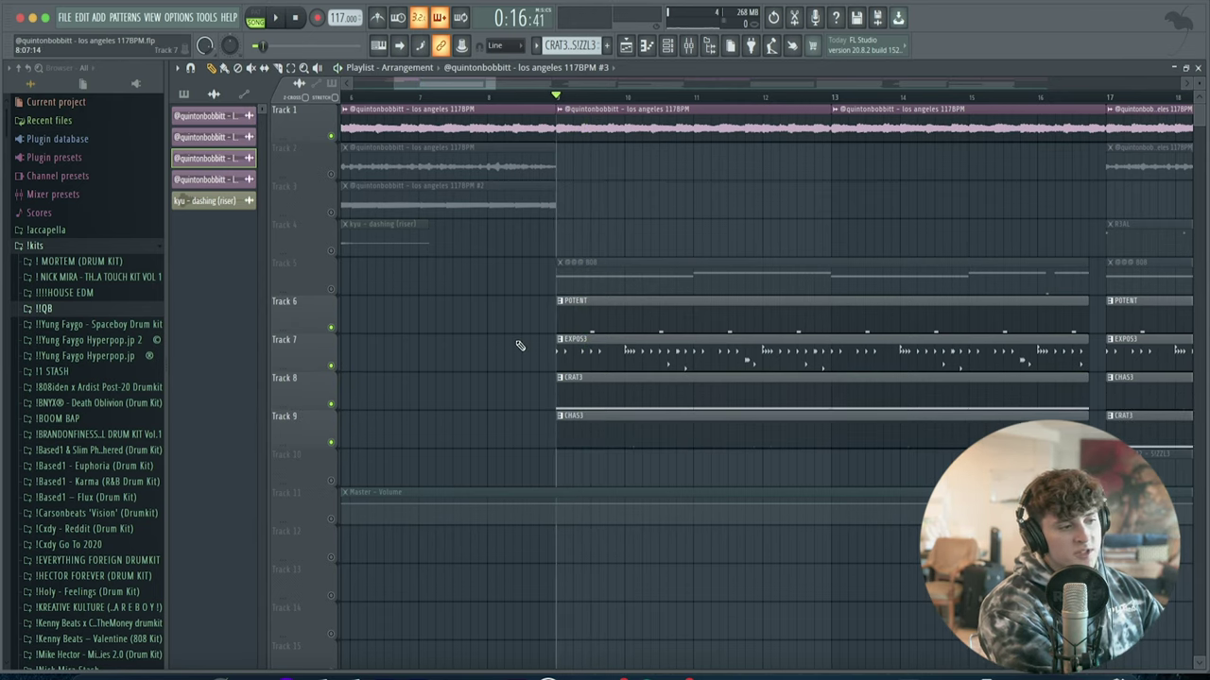
key(space)
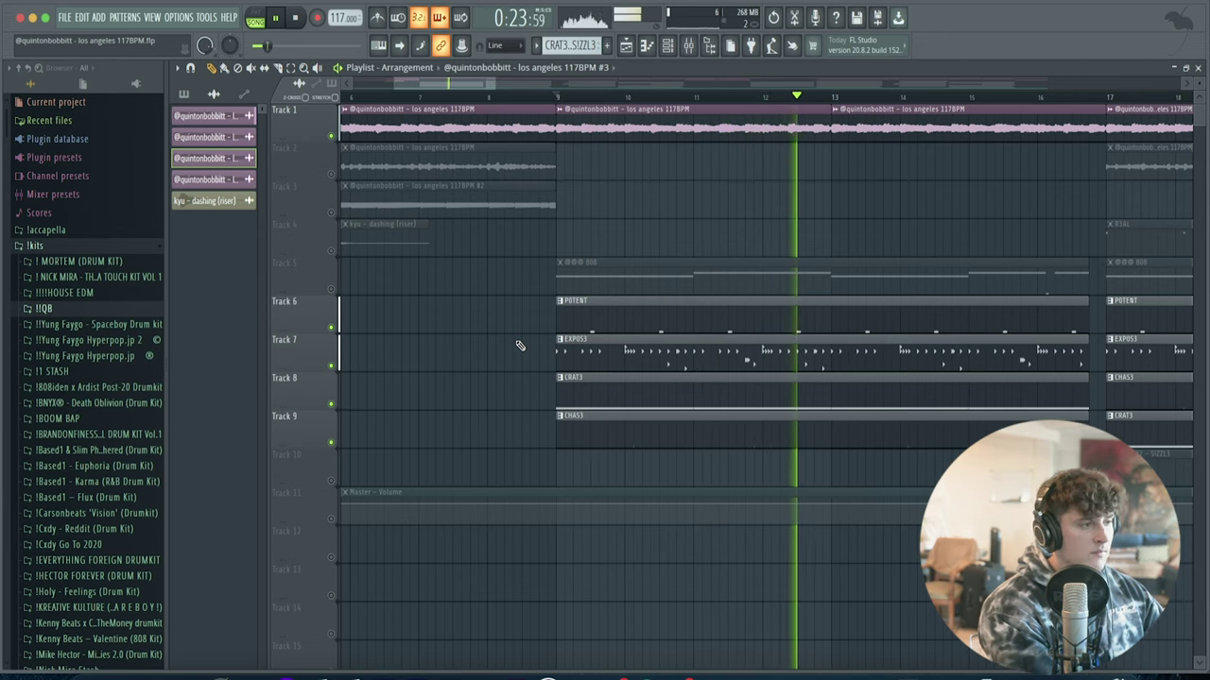
key(space)
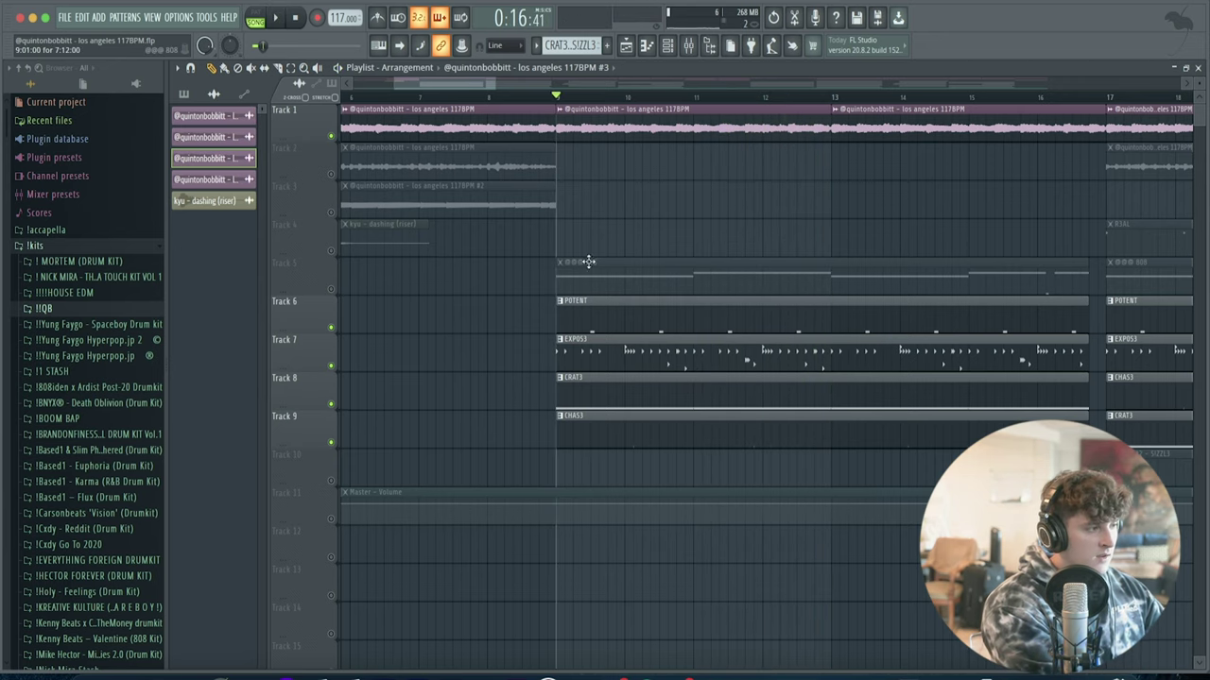
click(331, 289)
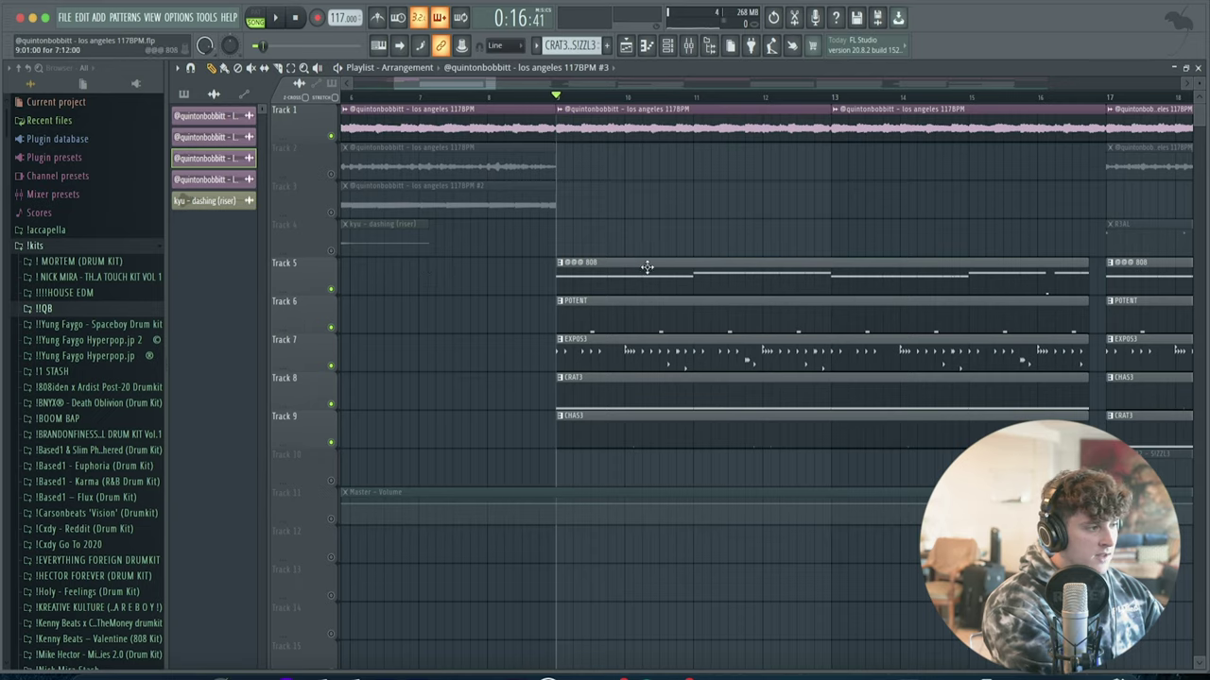
double_click(647, 267)
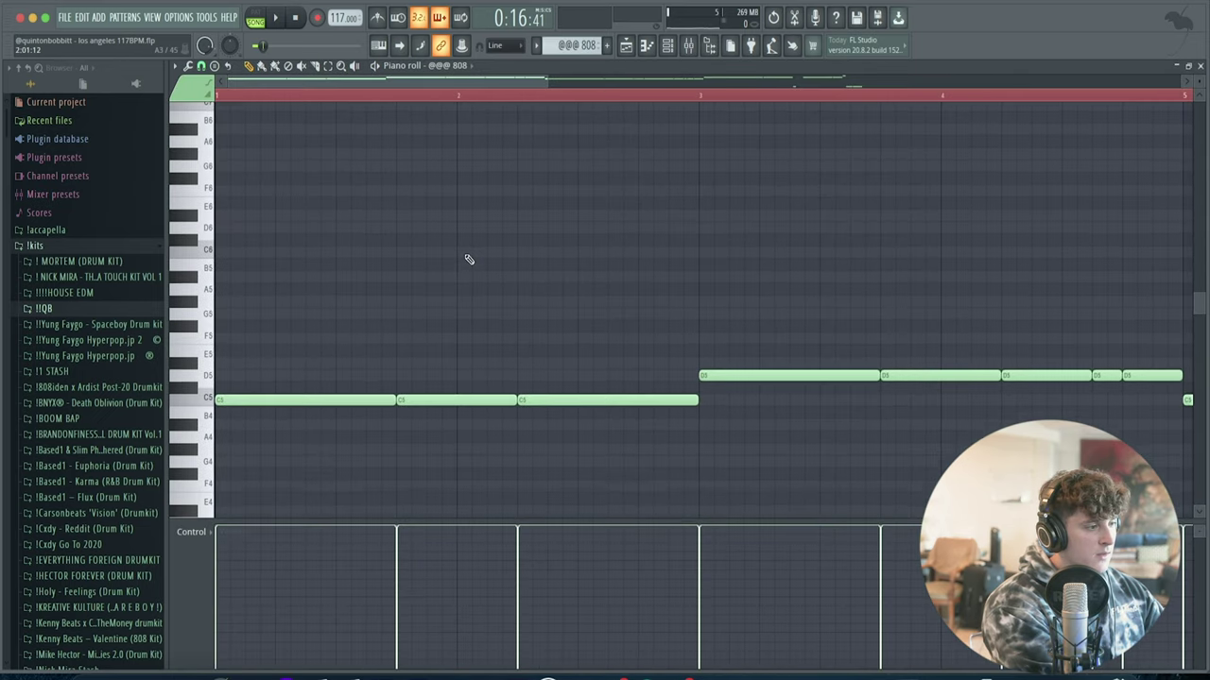
Zoom out in the piano roll and briefly select the later 808 notes
scroll(518, 104, down, 3)
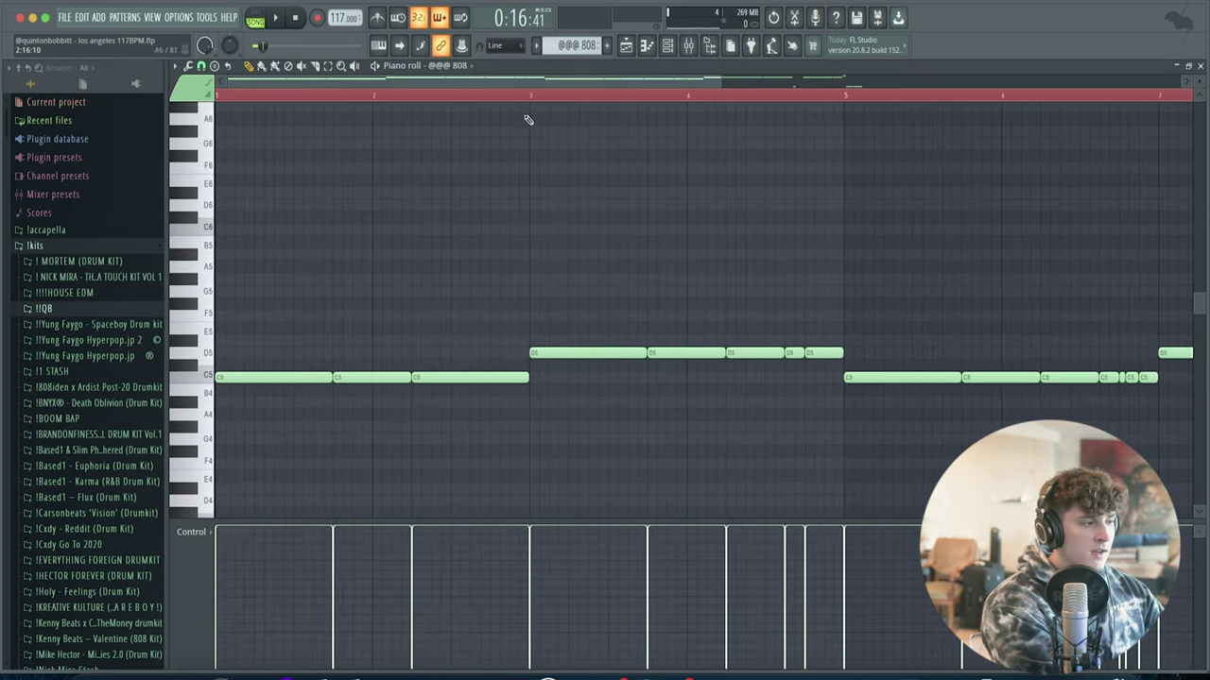
scroll(526, 102, down, 2)
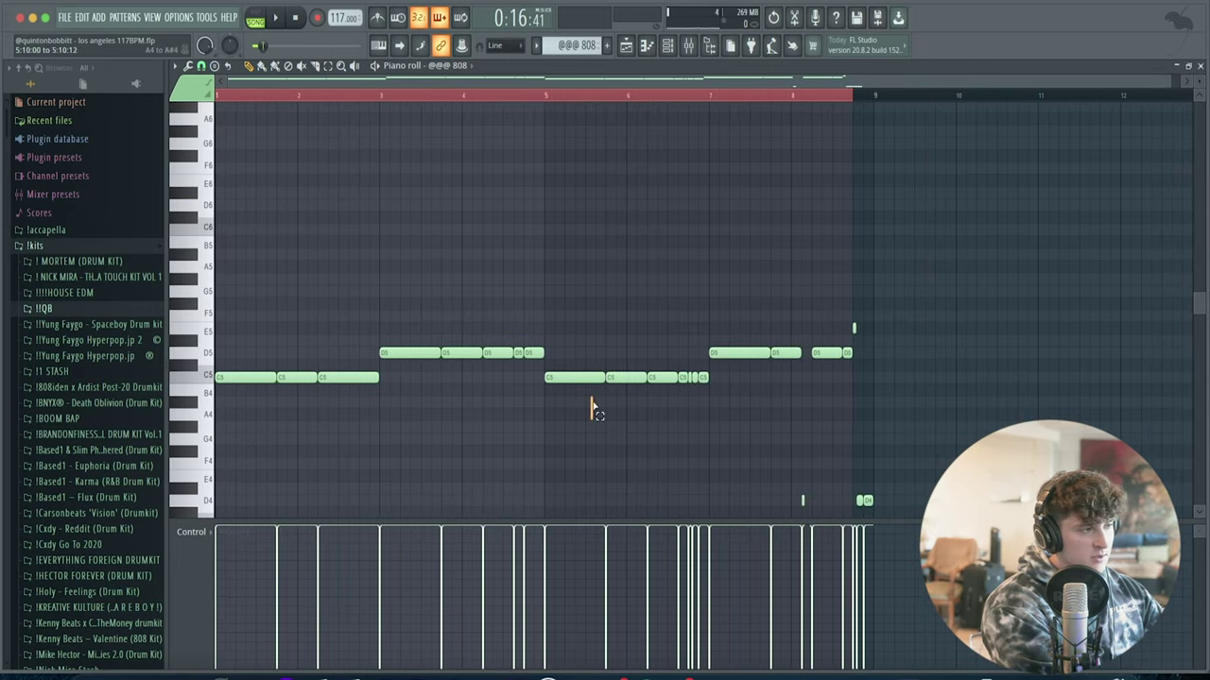
drag(590, 406, 841, 274)
click(694, 458)
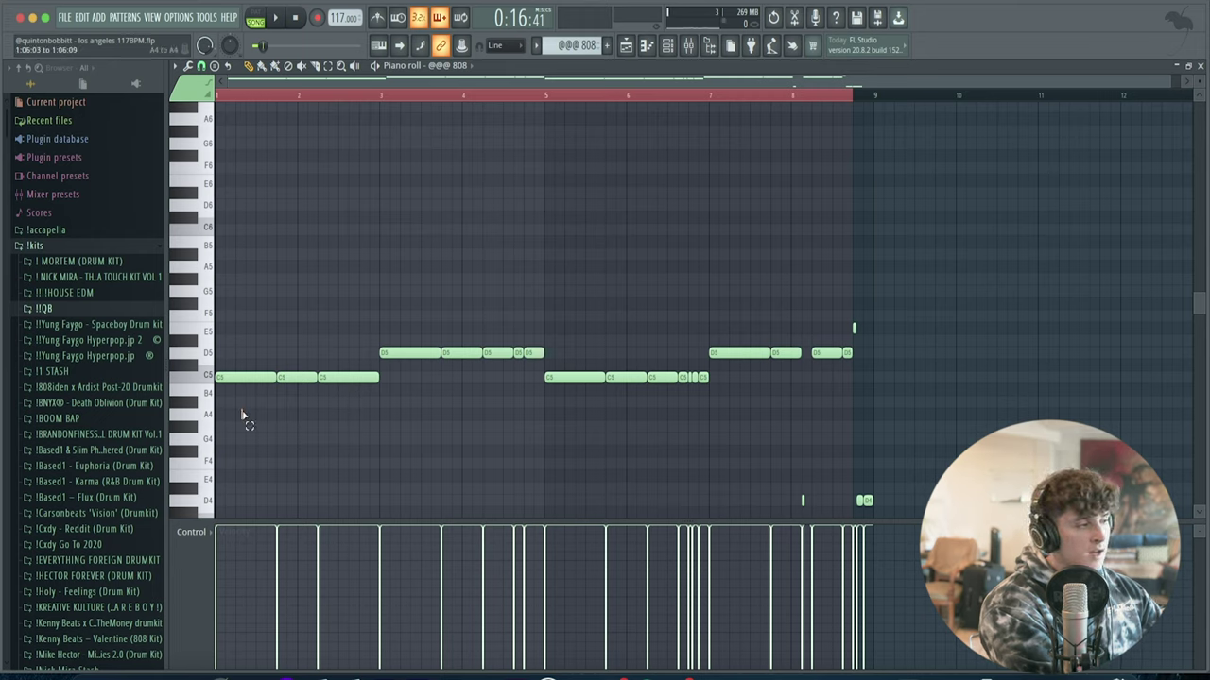
Select the C5 bass notes, then the D5 notes, and play the 808 pattern
drag(242, 414, 346, 351)
drag(413, 381, 544, 294)
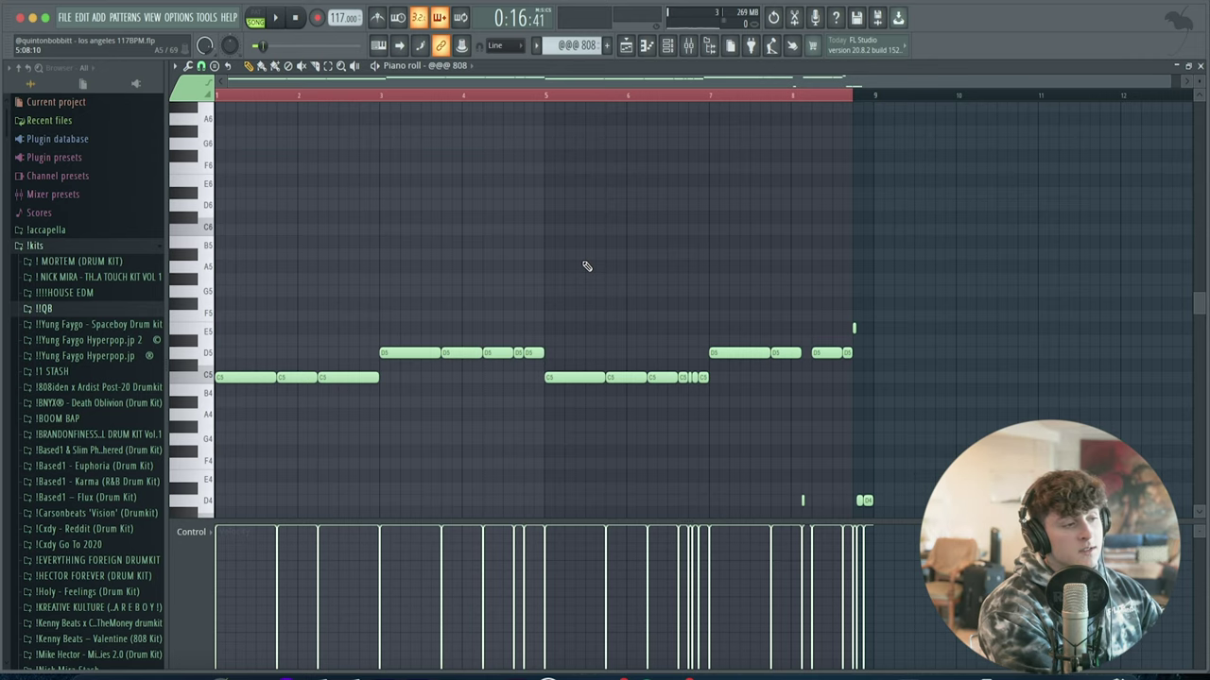
key(space)
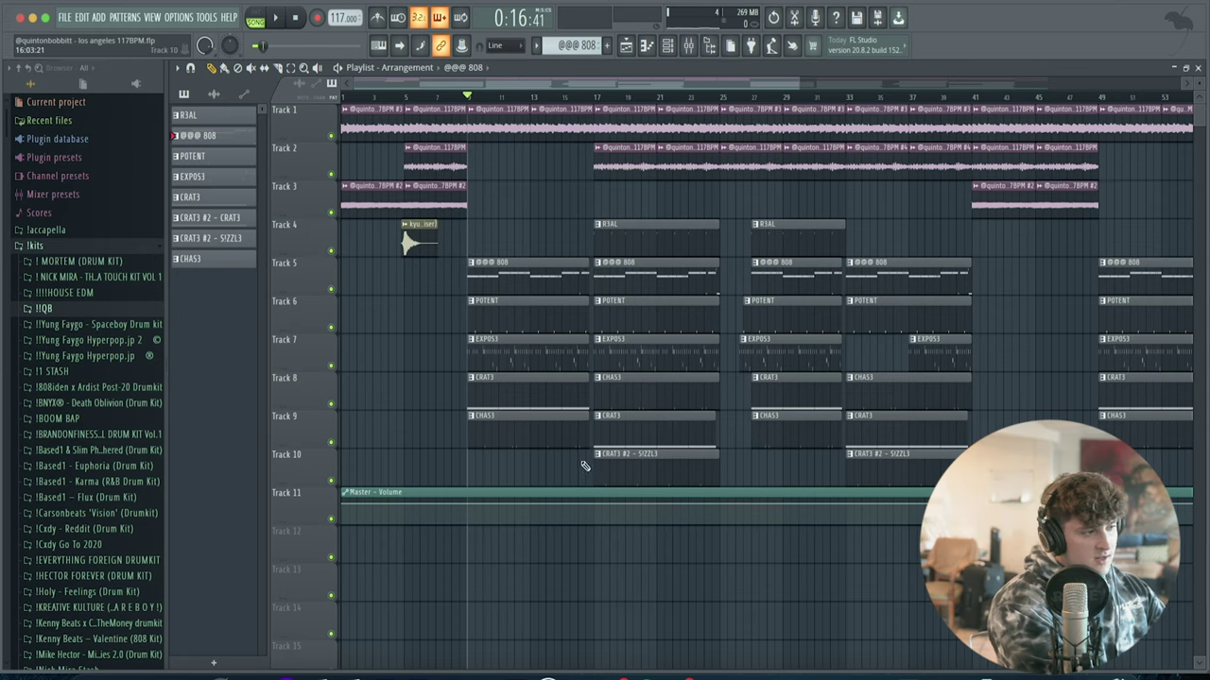
drag(585, 466, 616, 246)
click(560, 172)
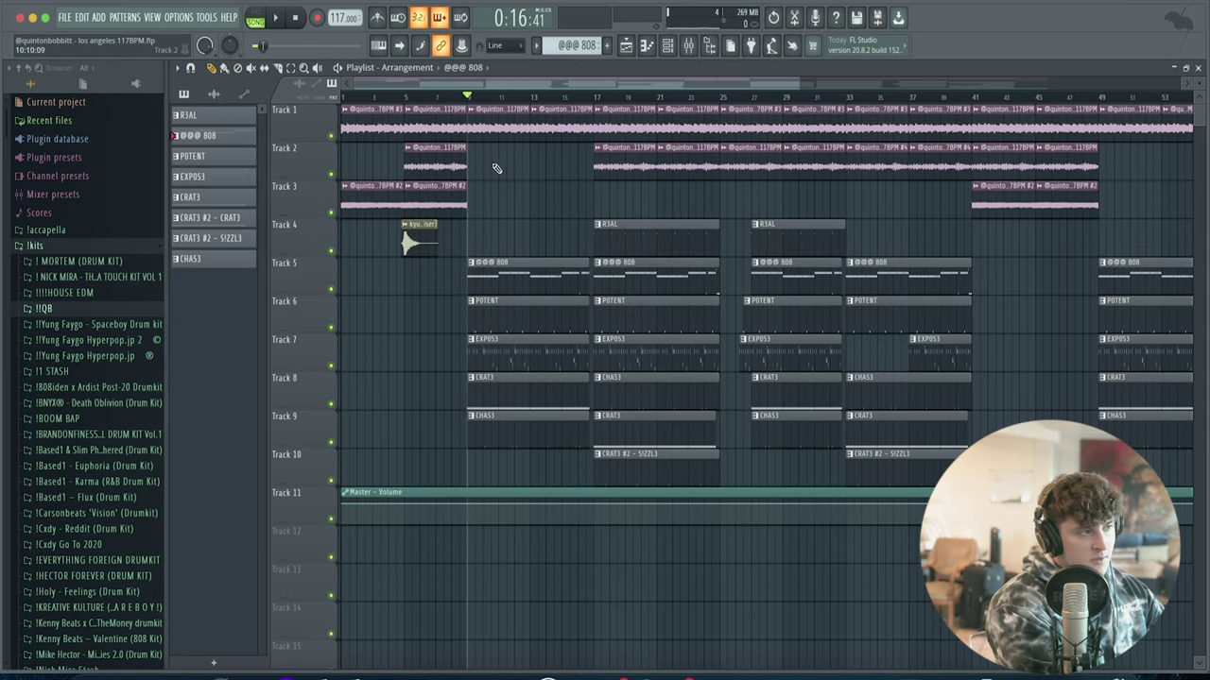
drag(499, 483, 708, 104)
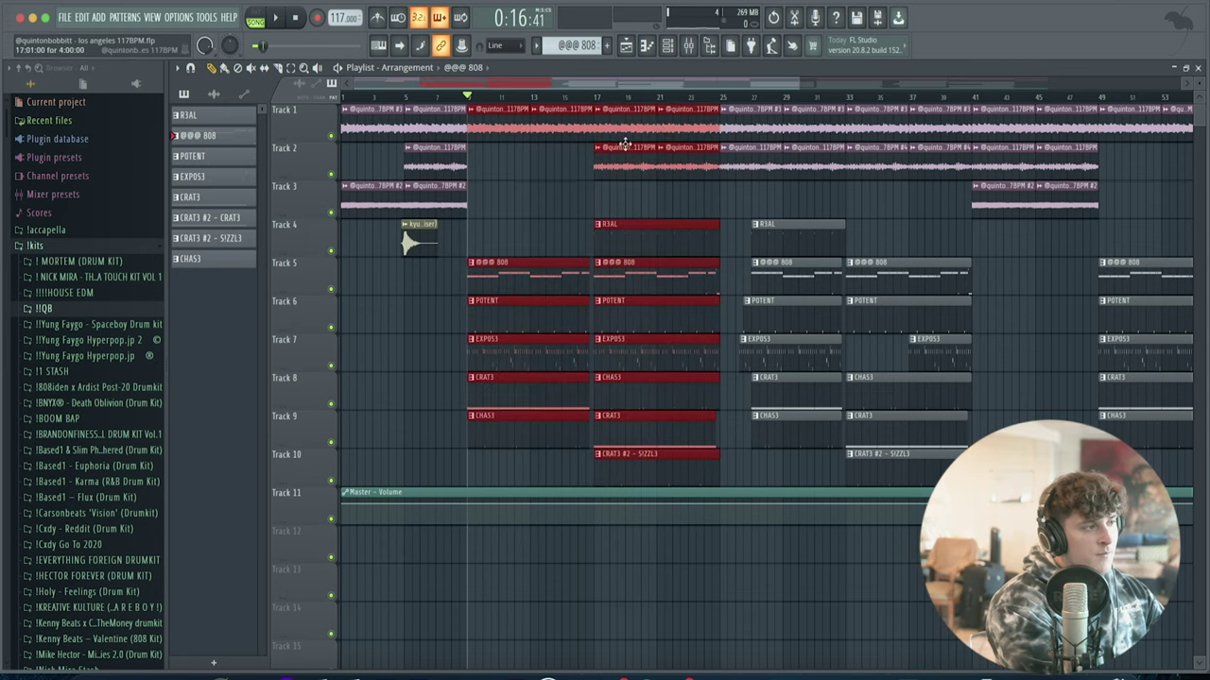
click(588, 109)
scroll(594, 99, up, 3)
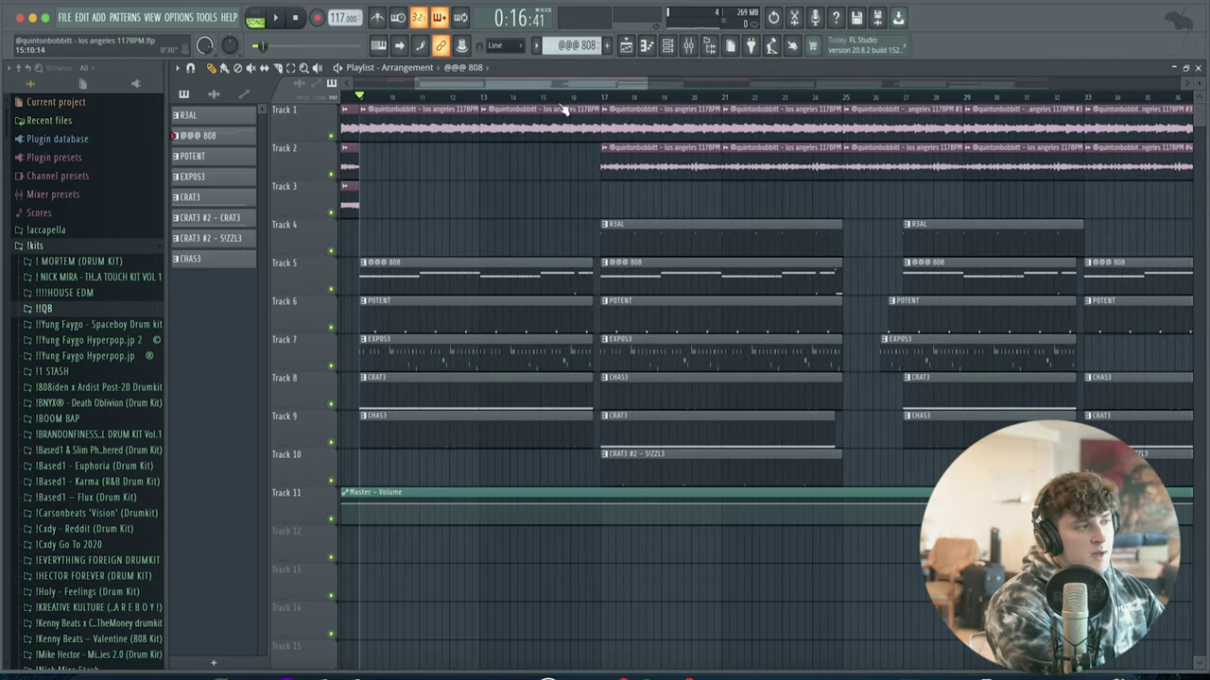
click(573, 98)
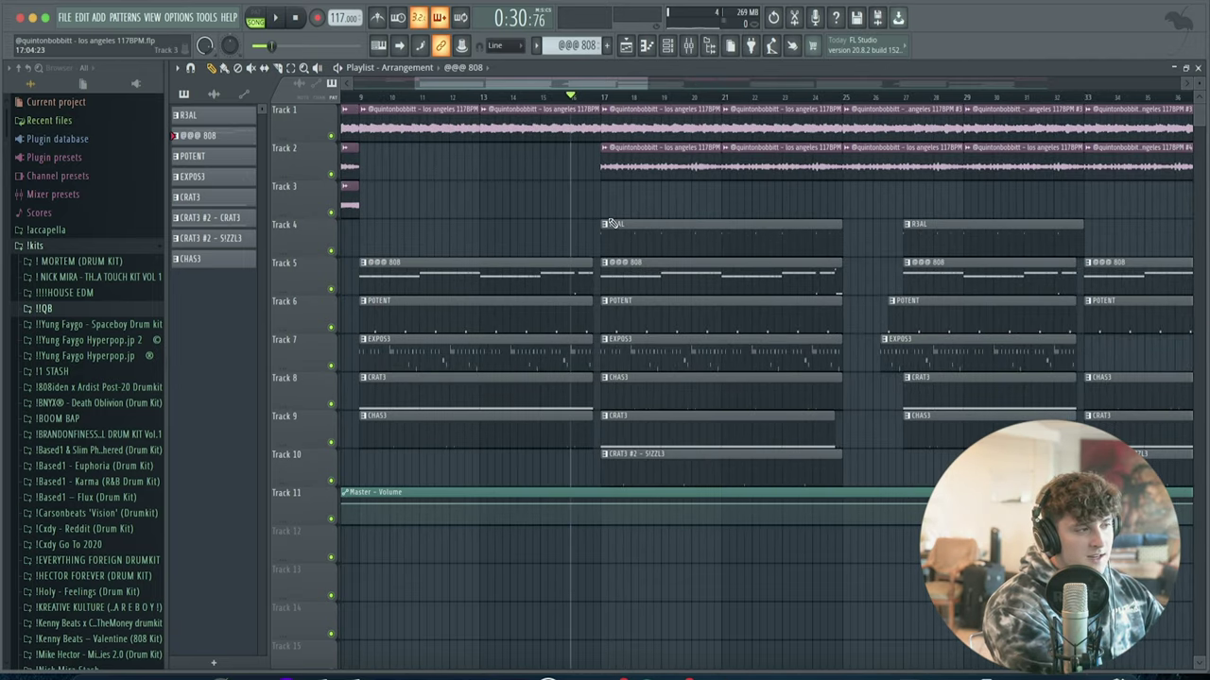
drag(611, 223, 795, 194)
click(796, 193)
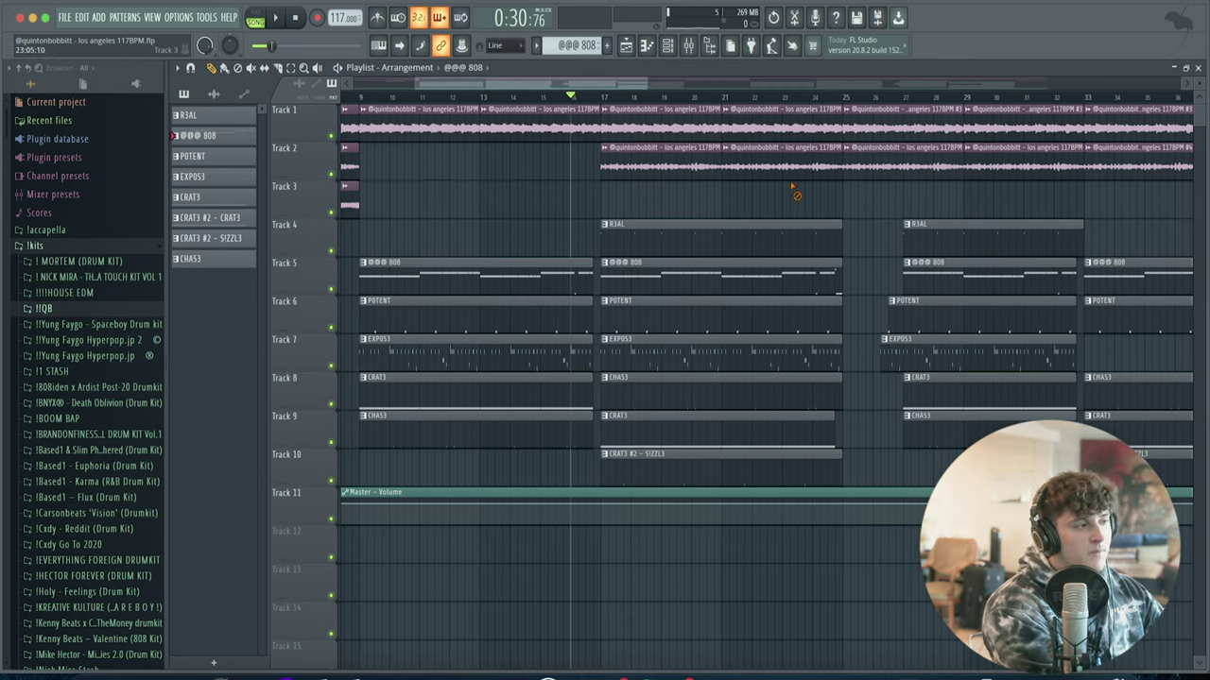
key(space)
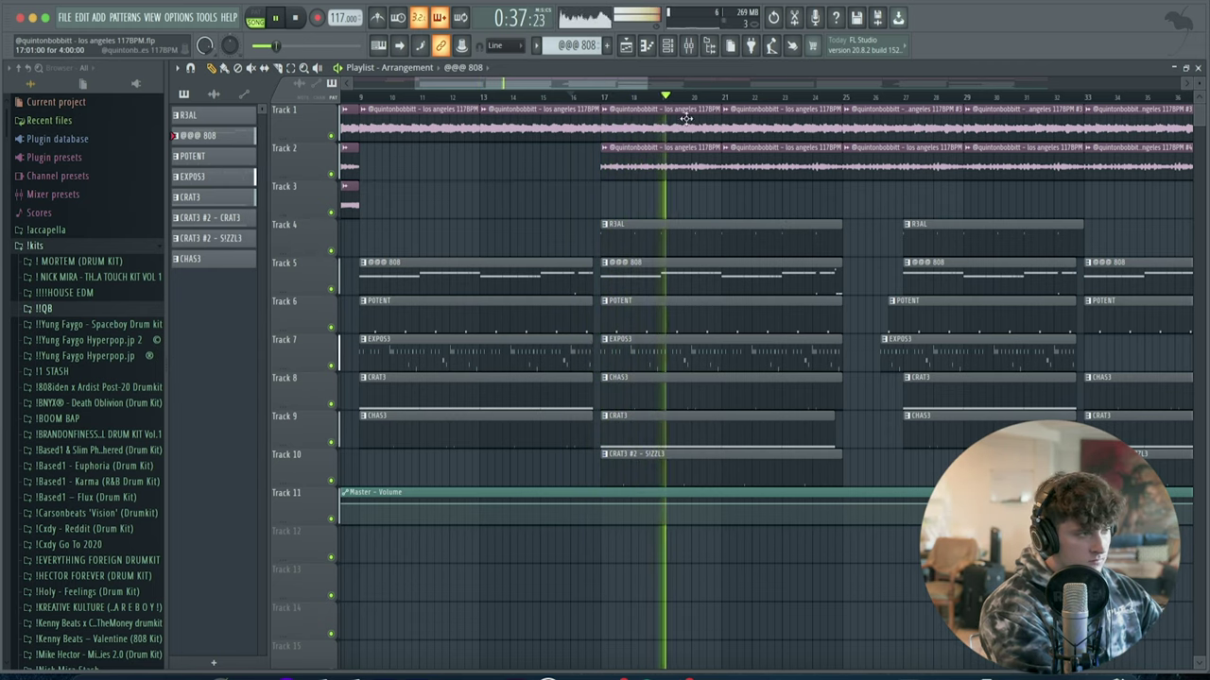
key(space)
scroll(773, 103, down, 4)
click(759, 98)
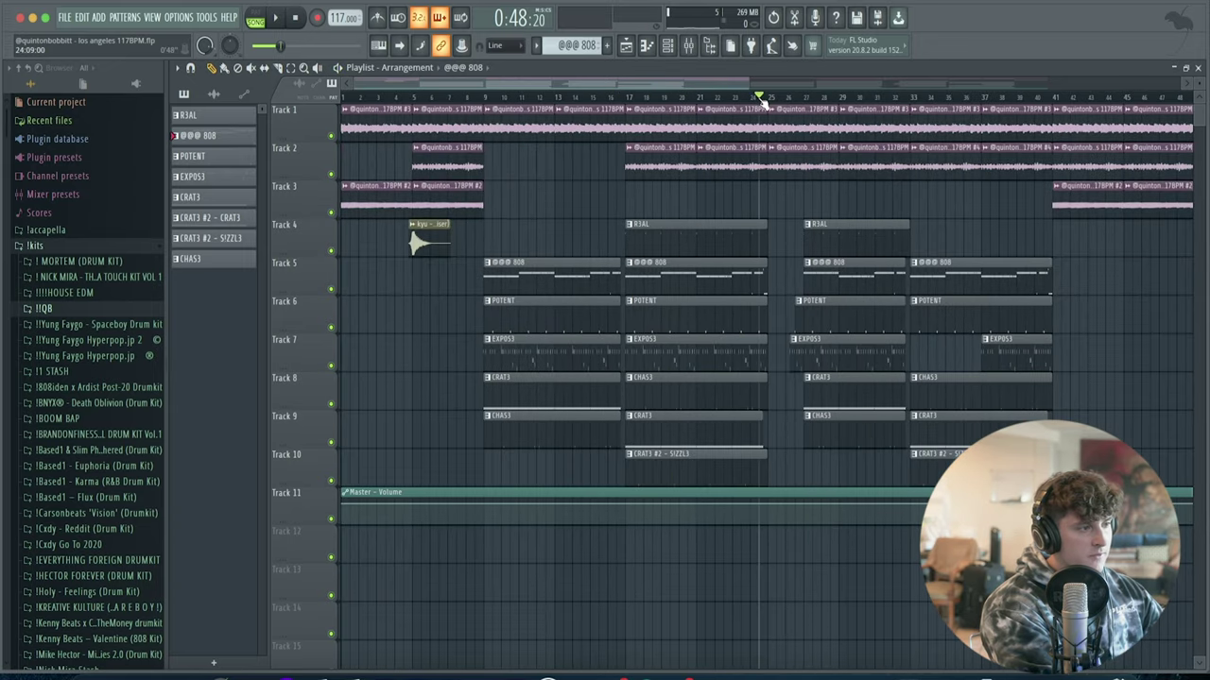
drag(781, 457, 797, 221)
click(794, 350)
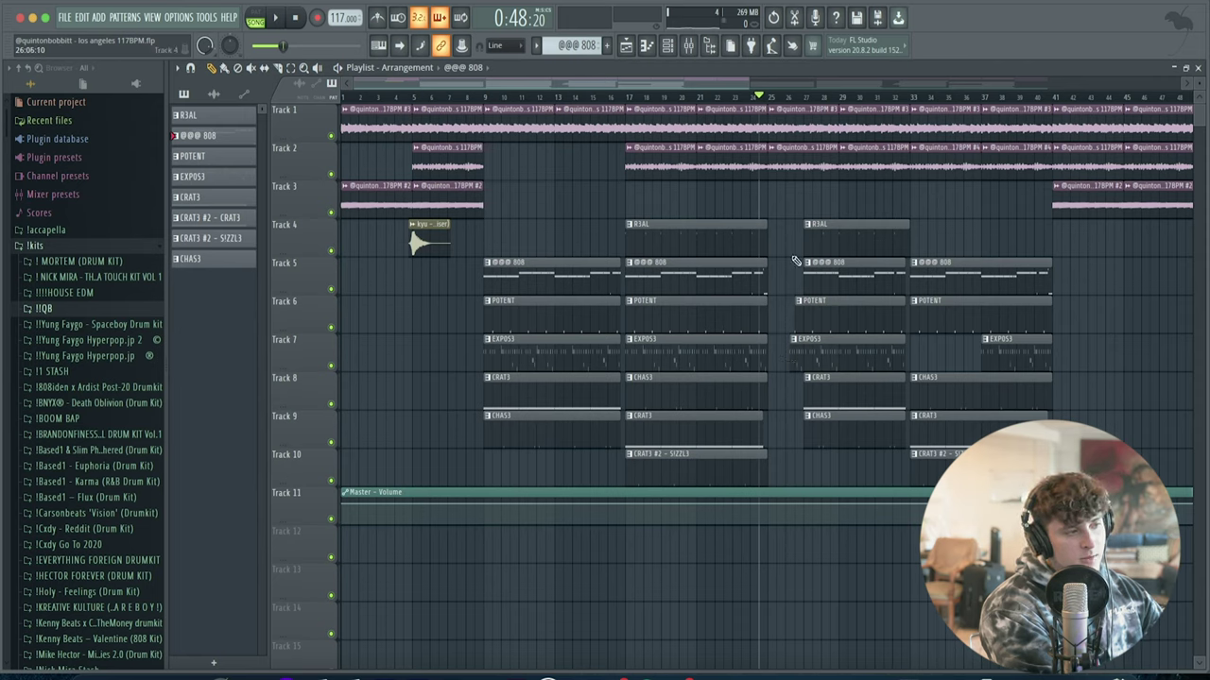
drag(803, 197, 828, 425)
key(space)
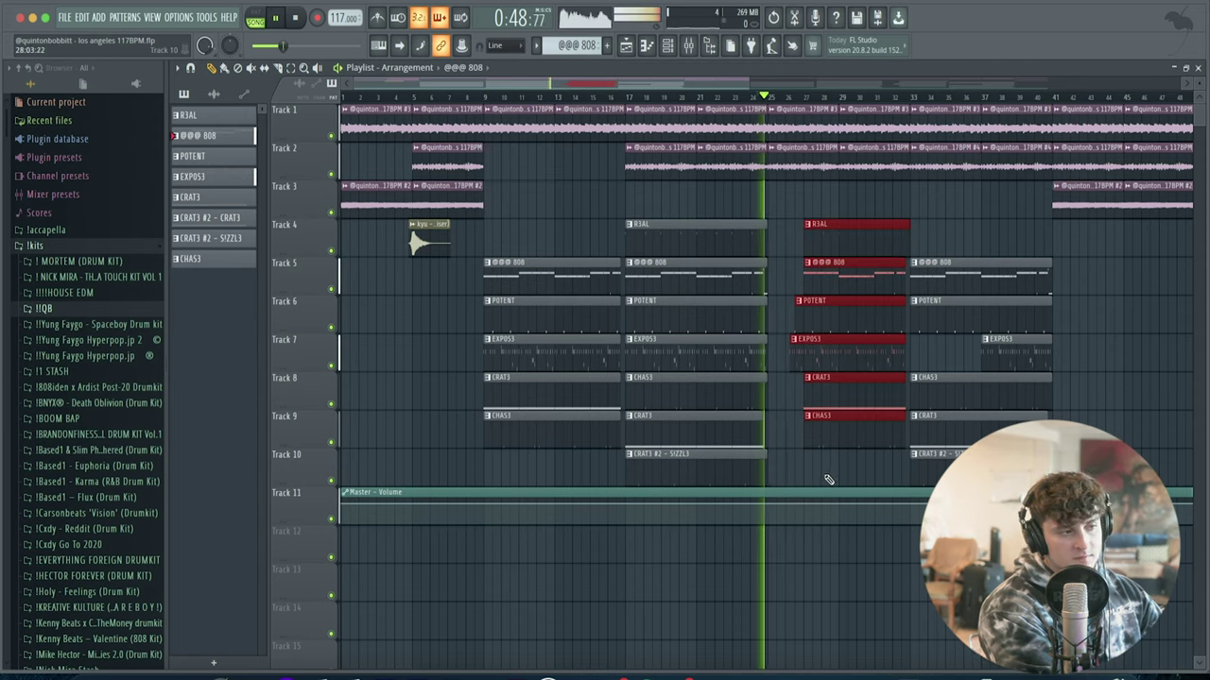
scroll(810, 102, down, 2)
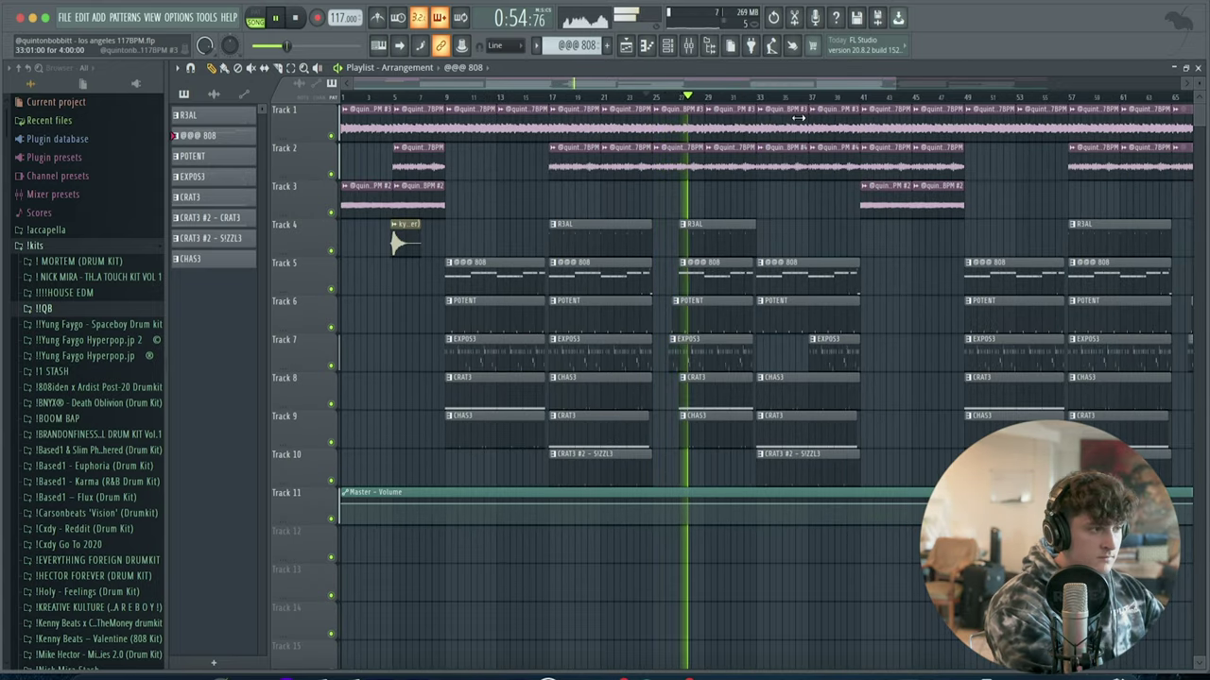
key(space)
drag(869, 485, 728, 189)
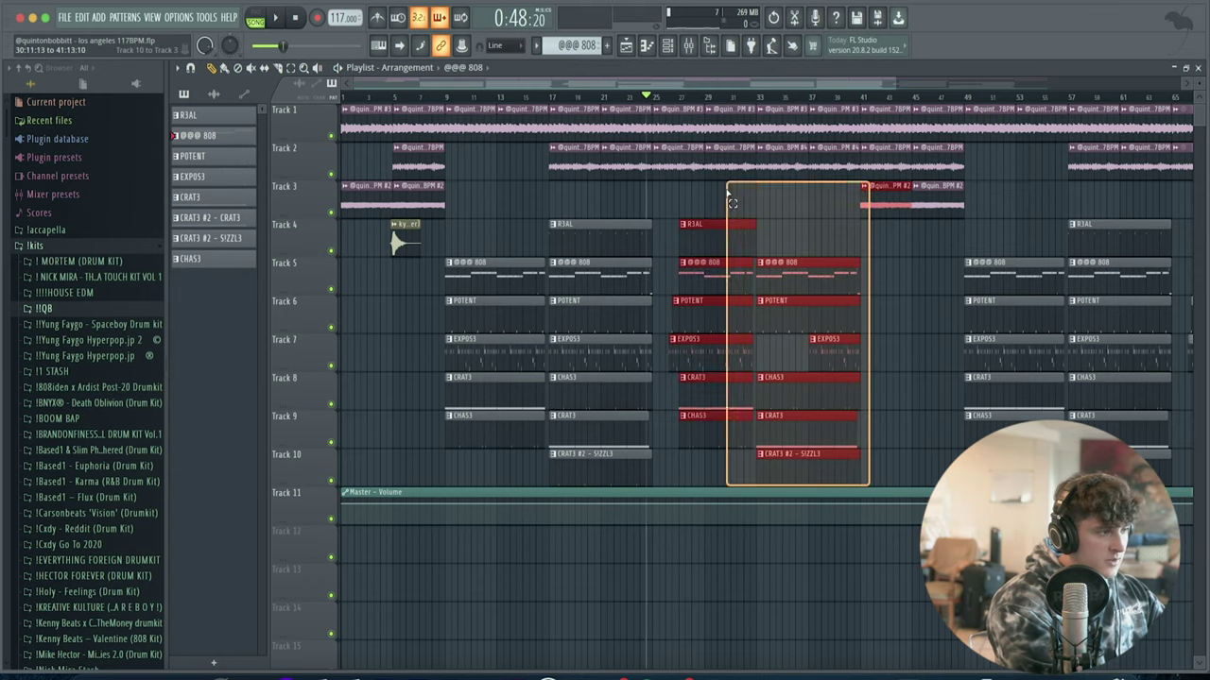
click(791, 202)
scroll(762, 106, down, 3)
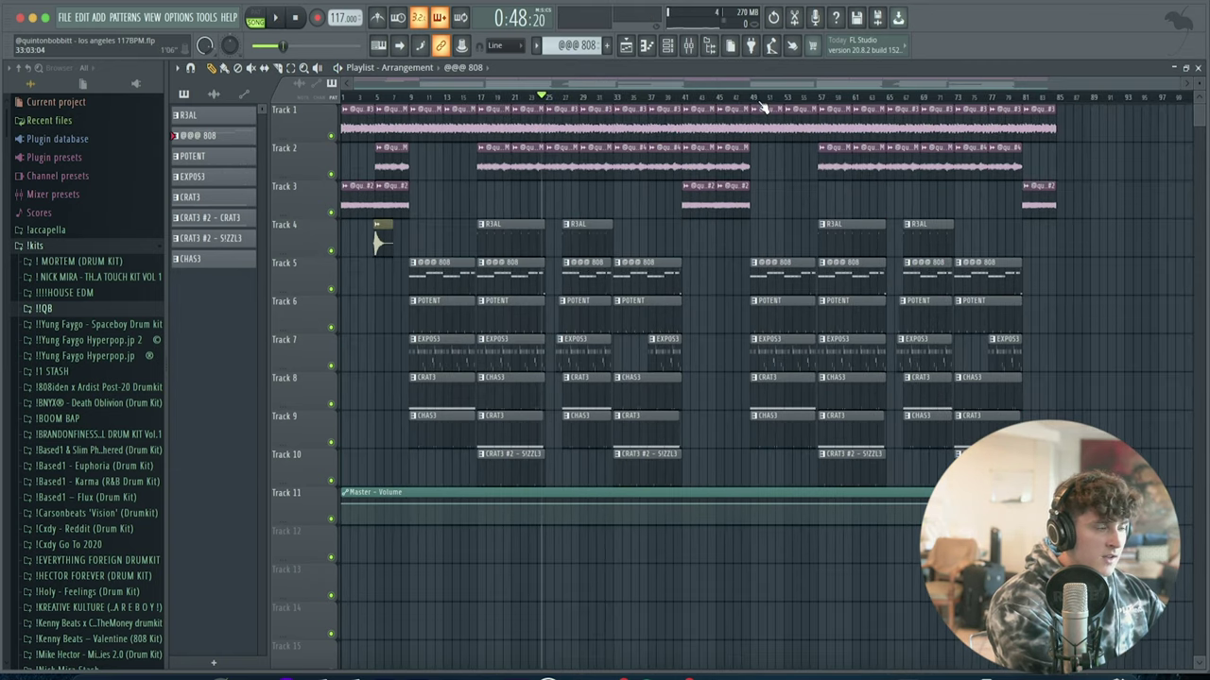